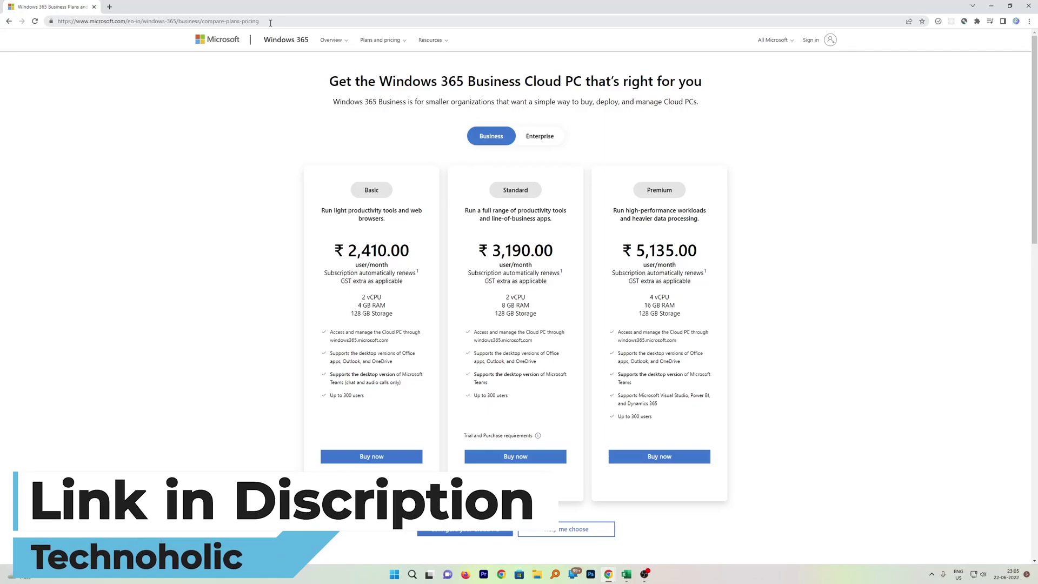
# - Select the whole compare-plans-pricing URL in Chrome's address bar
pyautogui.click(270, 22)
pyautogui.hotkey('ctrl', 'c')
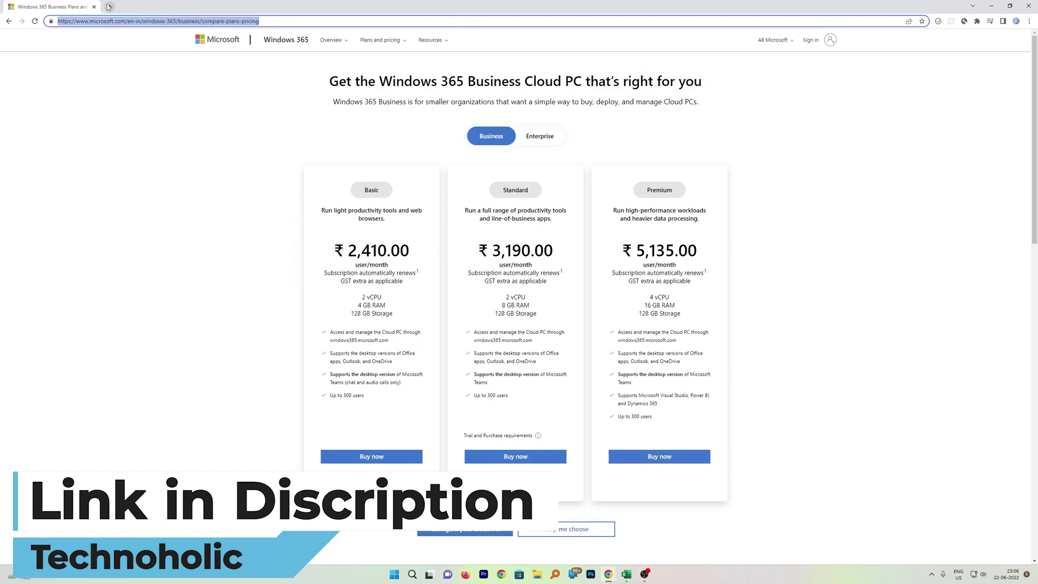
# - Paste and load the pricing URL in a new tab, then browse the Basic, Standard and Premium plans
pyautogui.click(109, 7)
pyautogui.click(157, 21)
pyautogui.rightClick(160, 22)
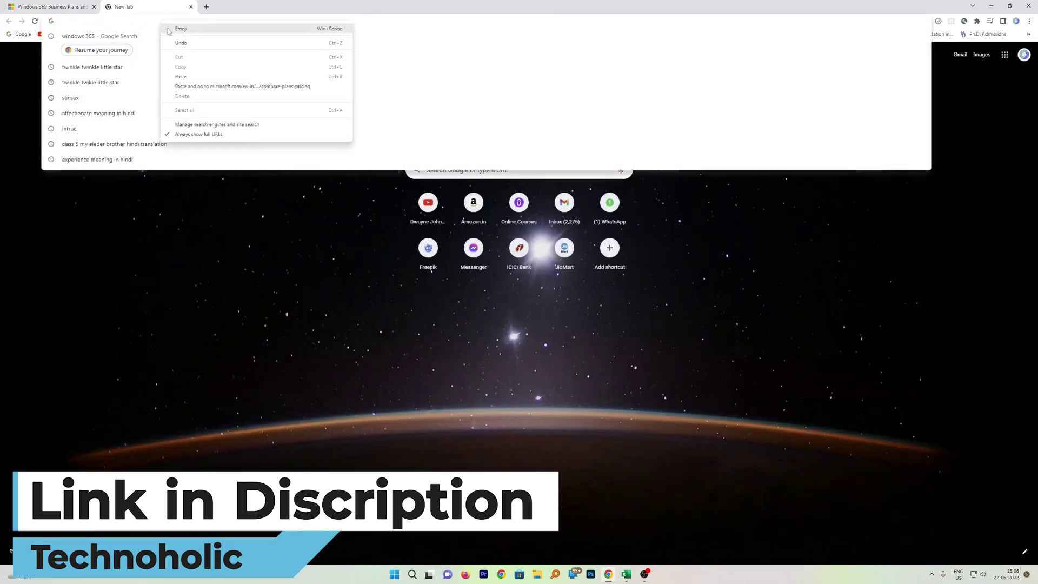
pyautogui.click(216, 87)
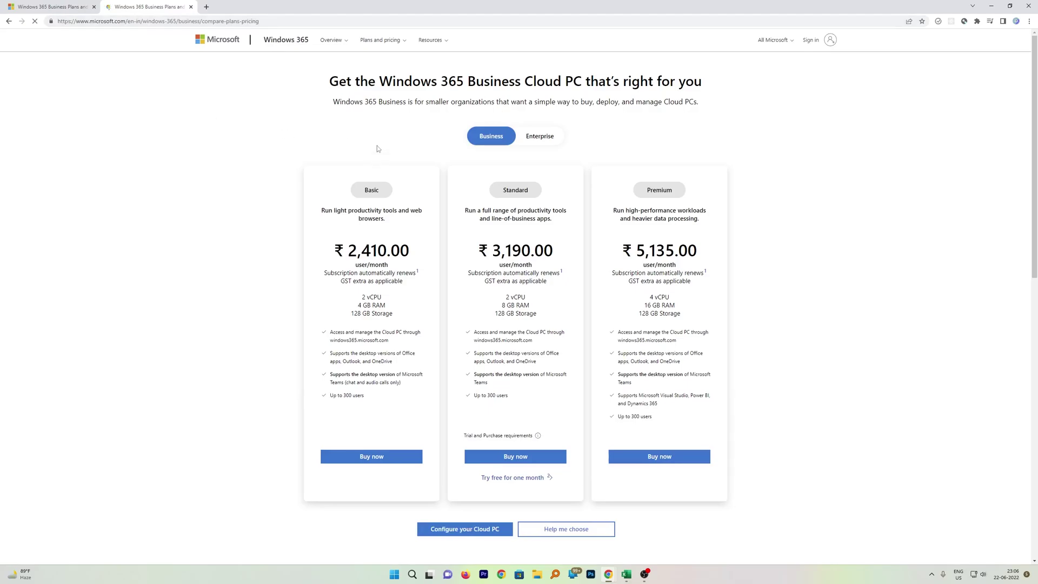
pyautogui.scroll(-2, 219, 92)
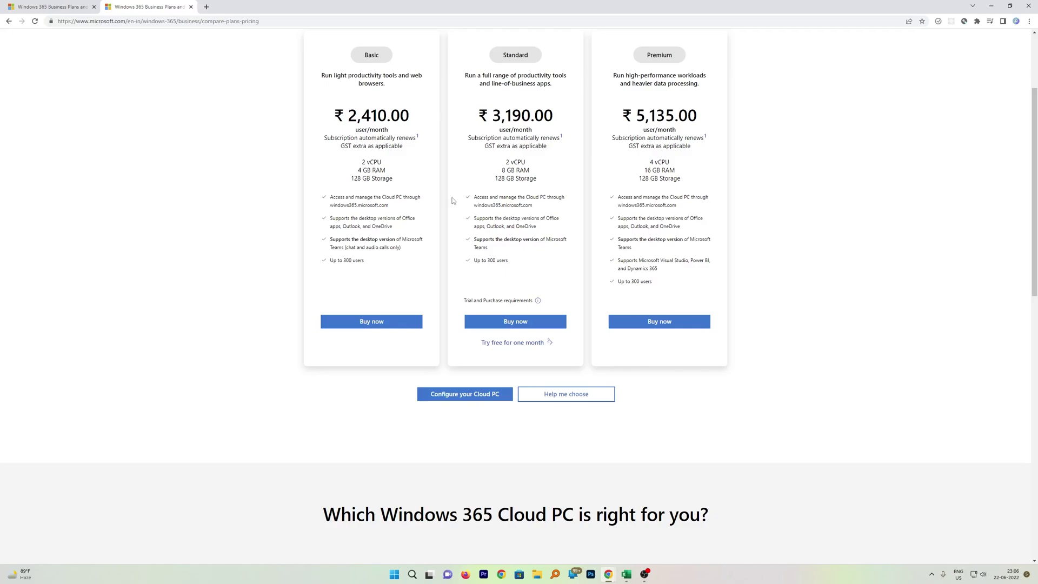
pyautogui.scroll(2, 520, 281)
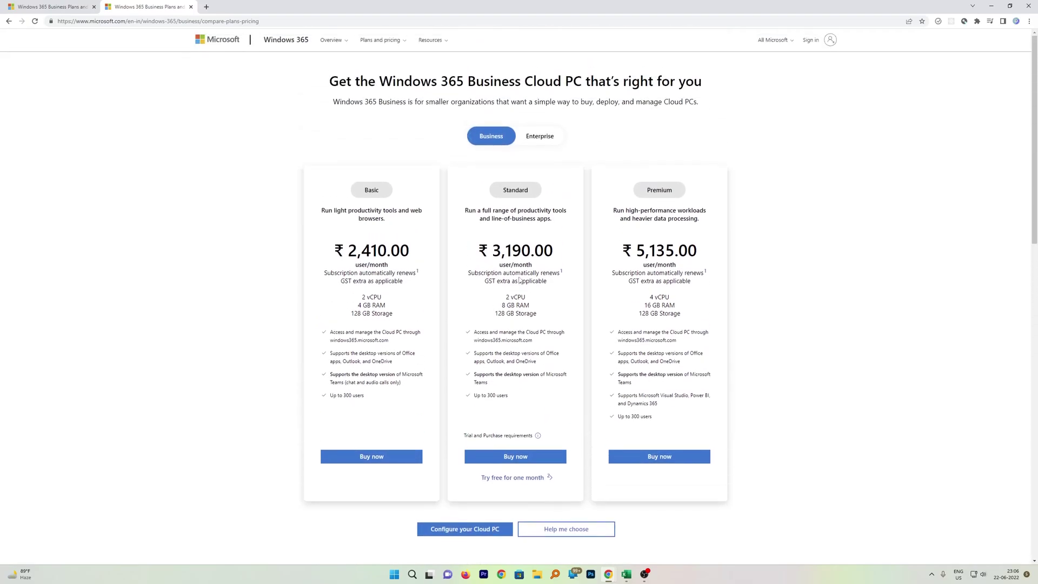
pyautogui.scroll(-1, 564, 190)
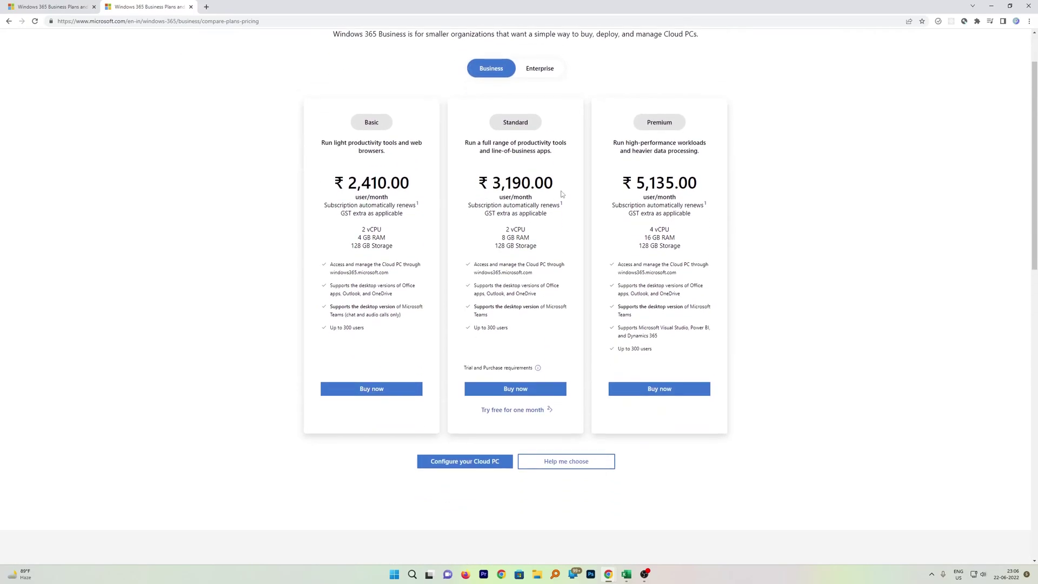
pyautogui.scroll(1, 493, 263)
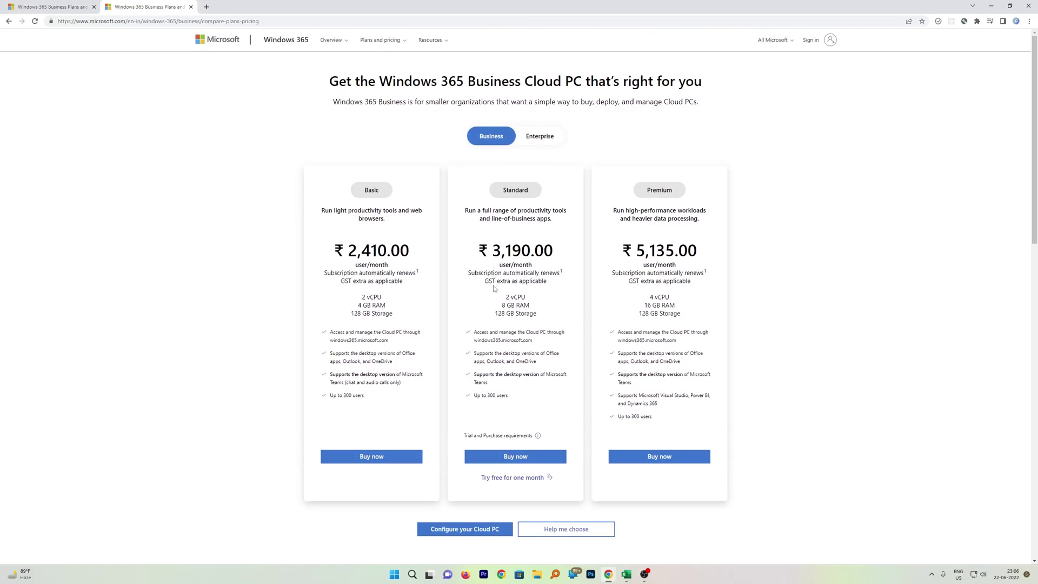
pyautogui.scroll(-1, 493, 293)
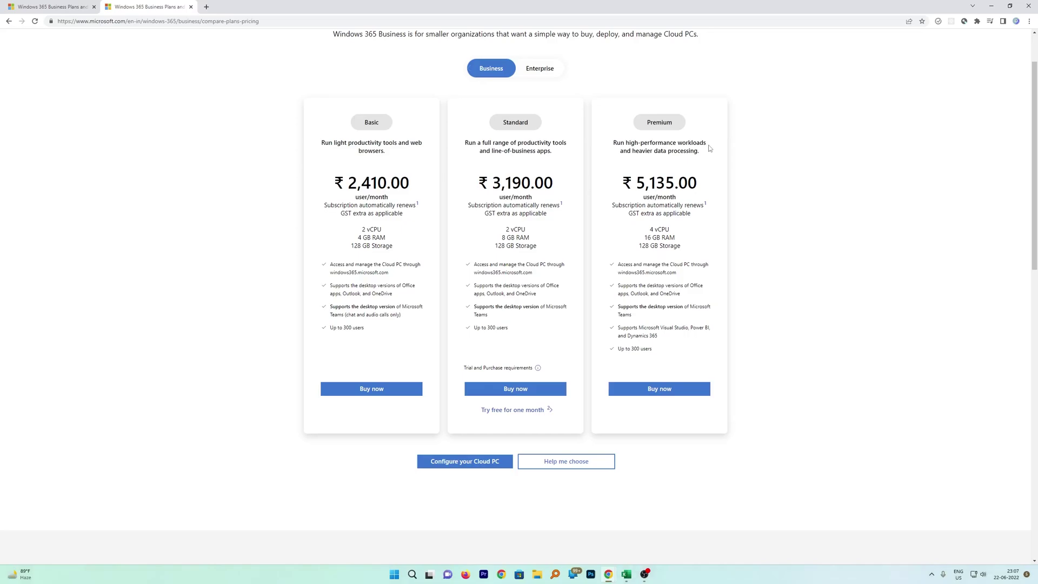
# - Open the custom Cloud PC configurator and pick 128 GB storage, then switch back to the pricing tab
pyautogui.click(447, 465)
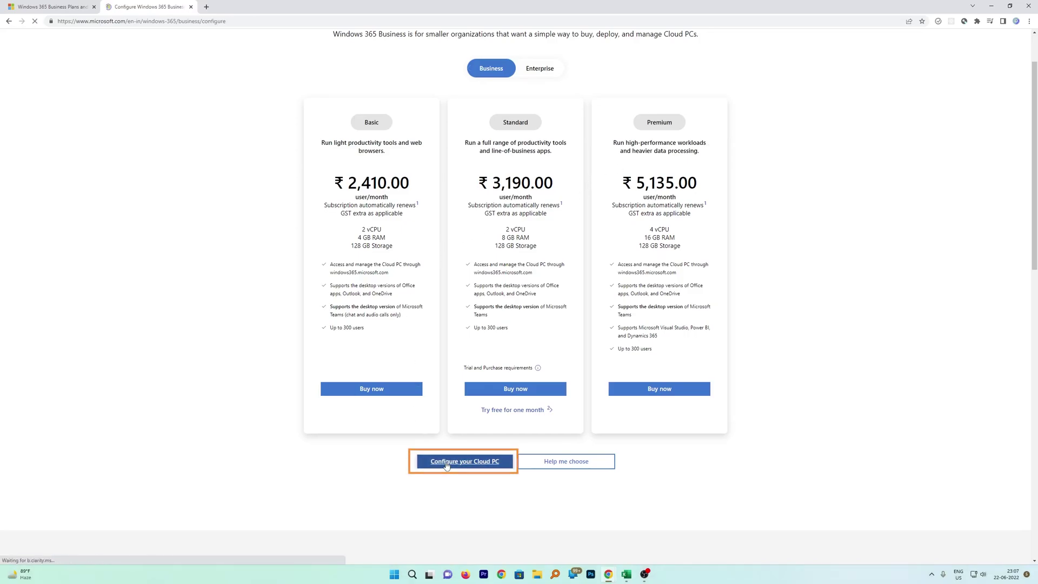
pyautogui.scroll(-1, 447, 464)
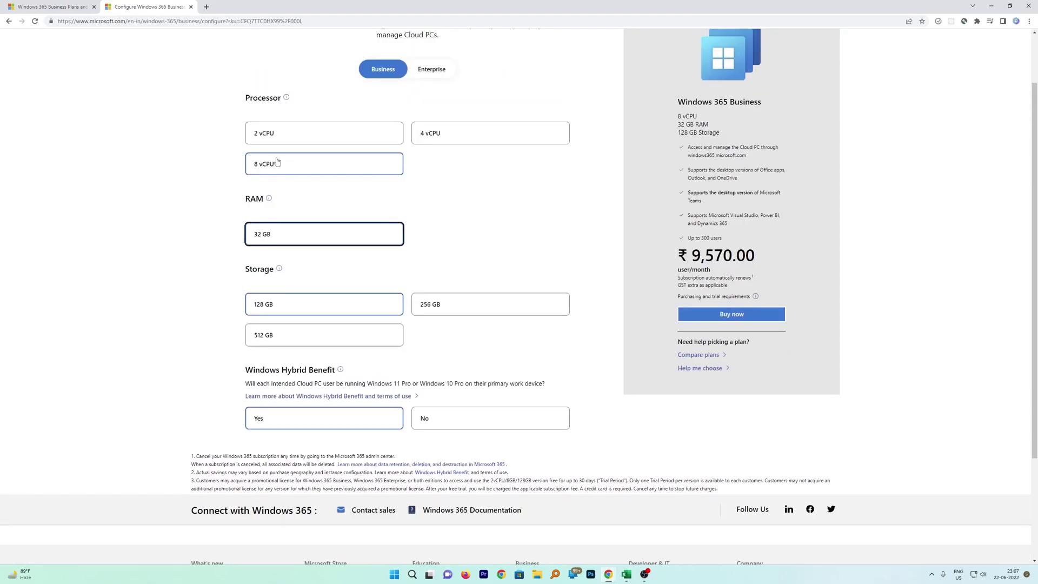
pyautogui.scroll(-1, 296, 236)
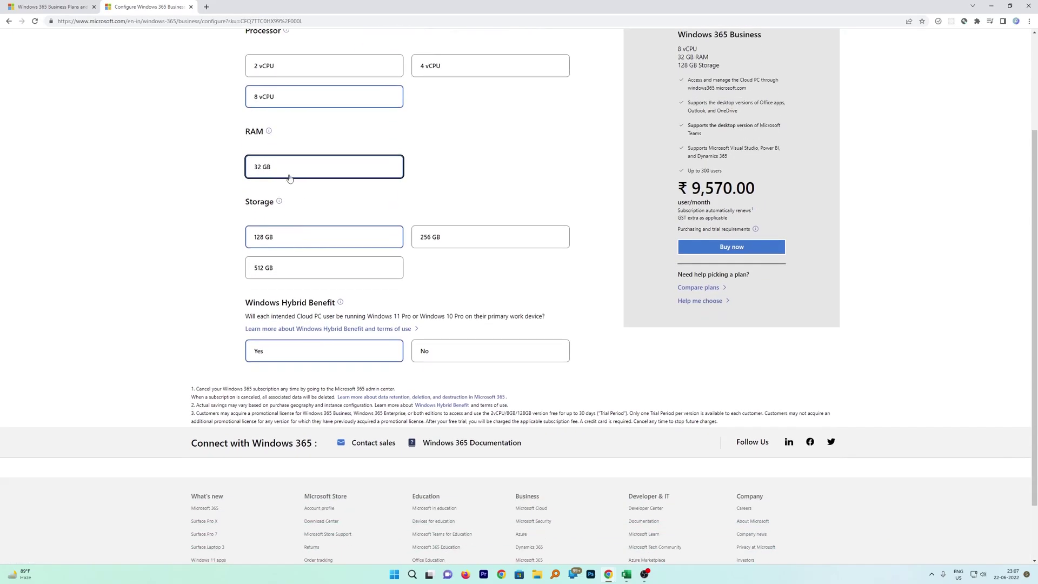
pyautogui.click(293, 246)
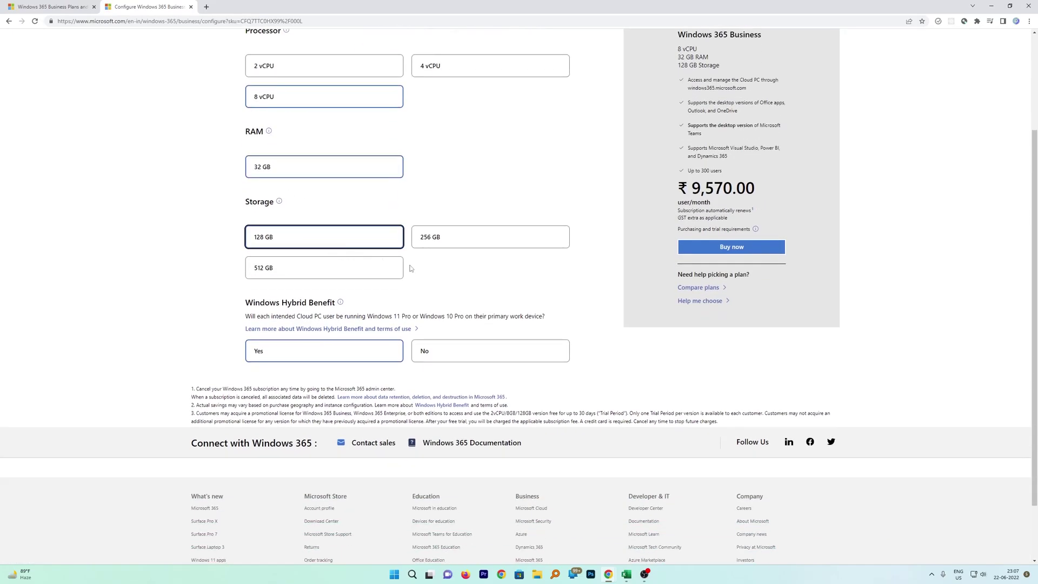
pyautogui.scroll(2, 423, 272)
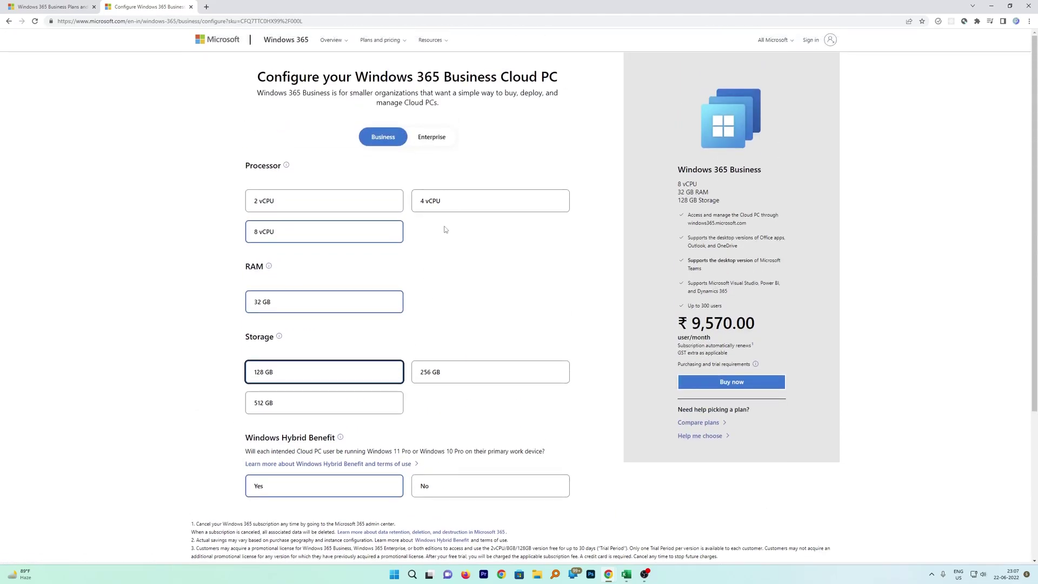
pyautogui.click(70, 4)
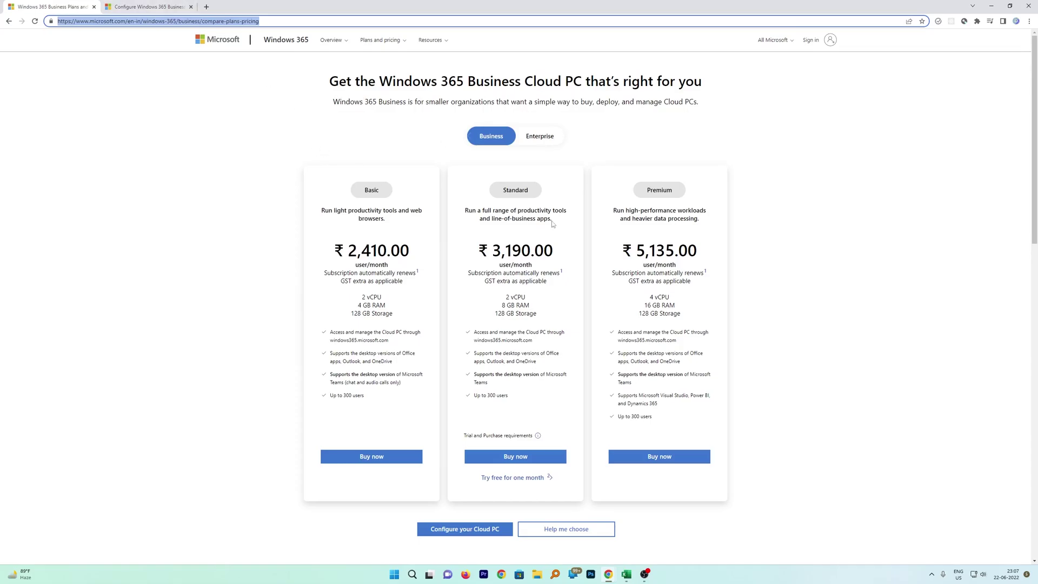
pyautogui.scroll(-1, 510, 194)
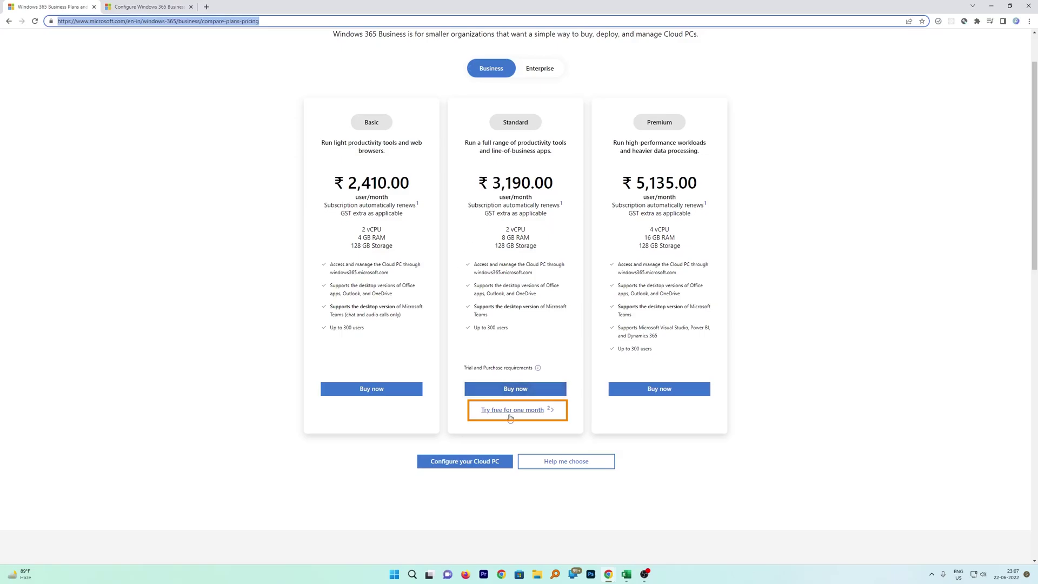
# - Choose 'Try free for one month' under the Standard plan
pyautogui.click(544, 412)
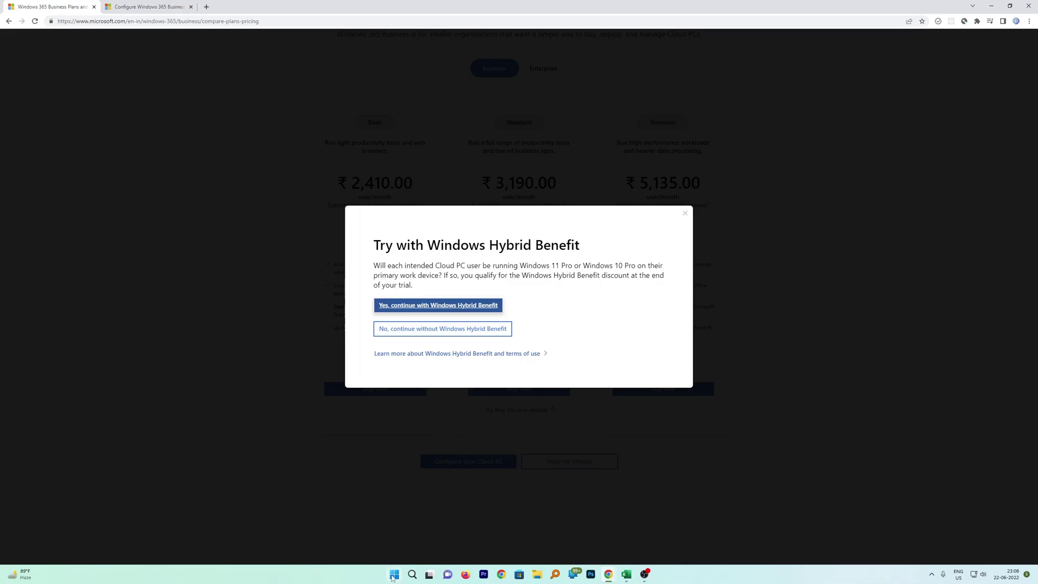
pyautogui.click(393, 575)
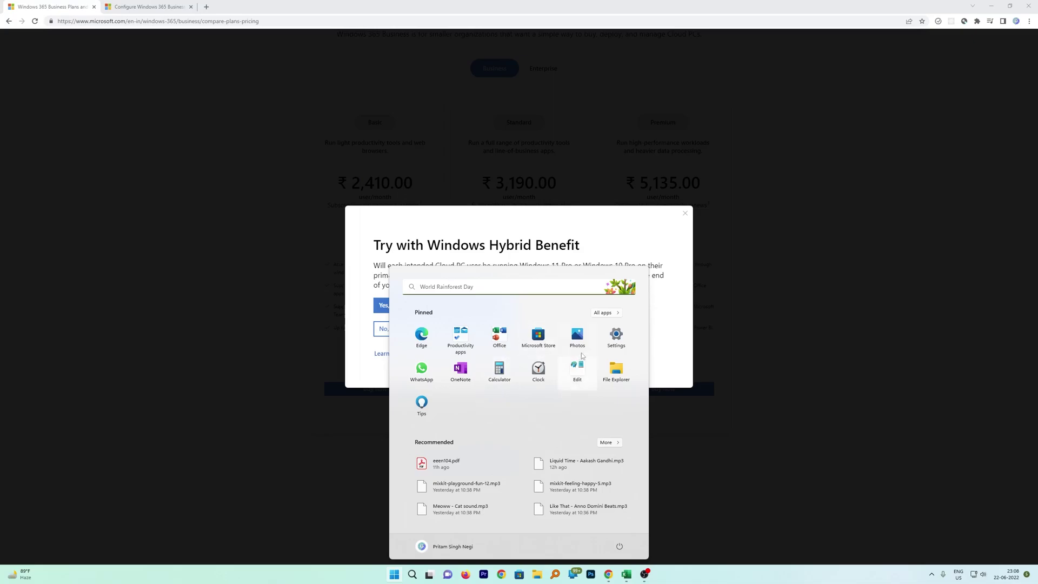
pyautogui.click(617, 338)
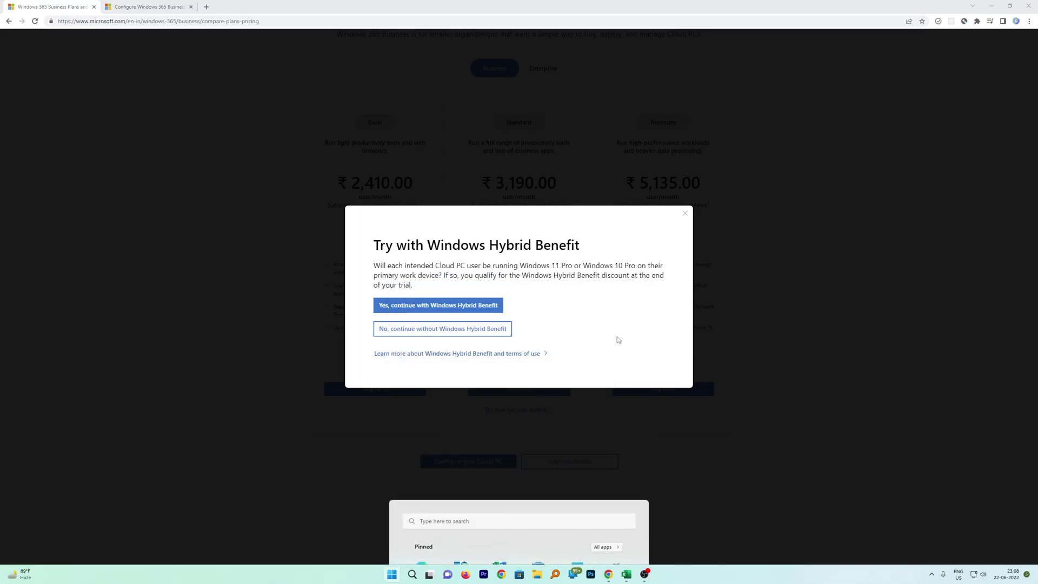
pyautogui.click(456, 516)
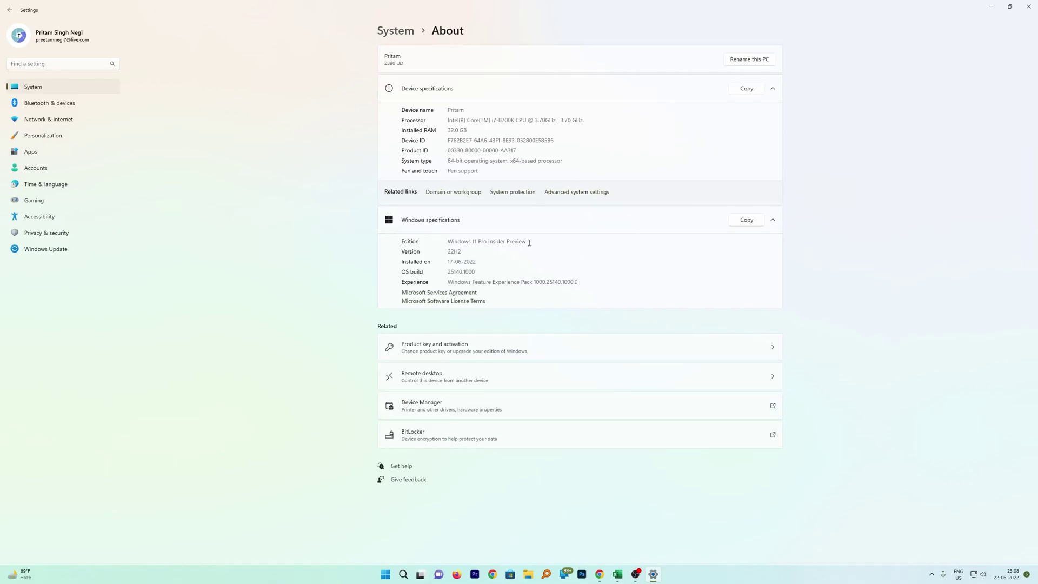
pyautogui.moveTo(529, 242); pyautogui.dragTo(446, 244)
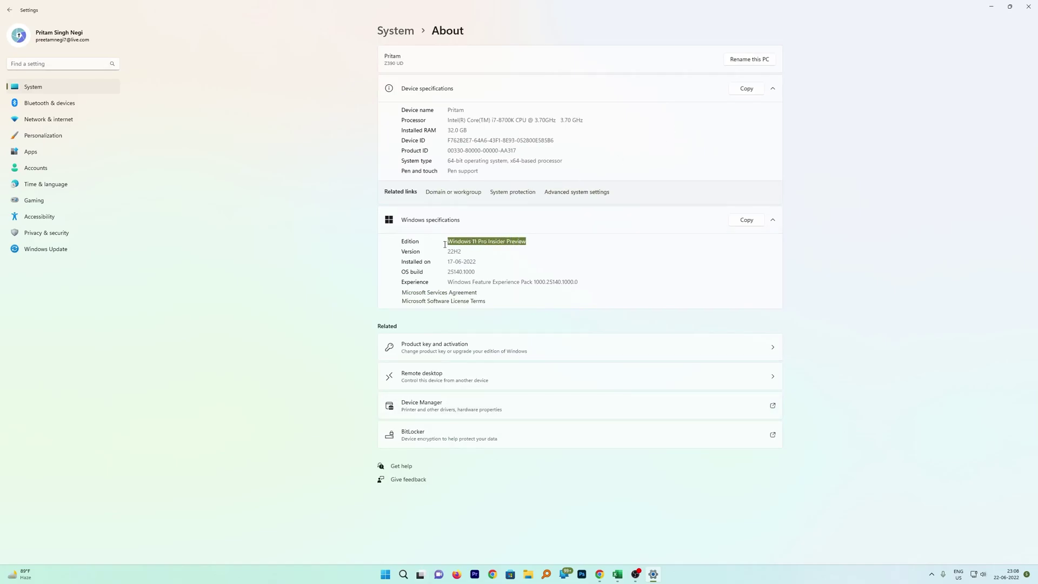
pyautogui.click(569, 253)
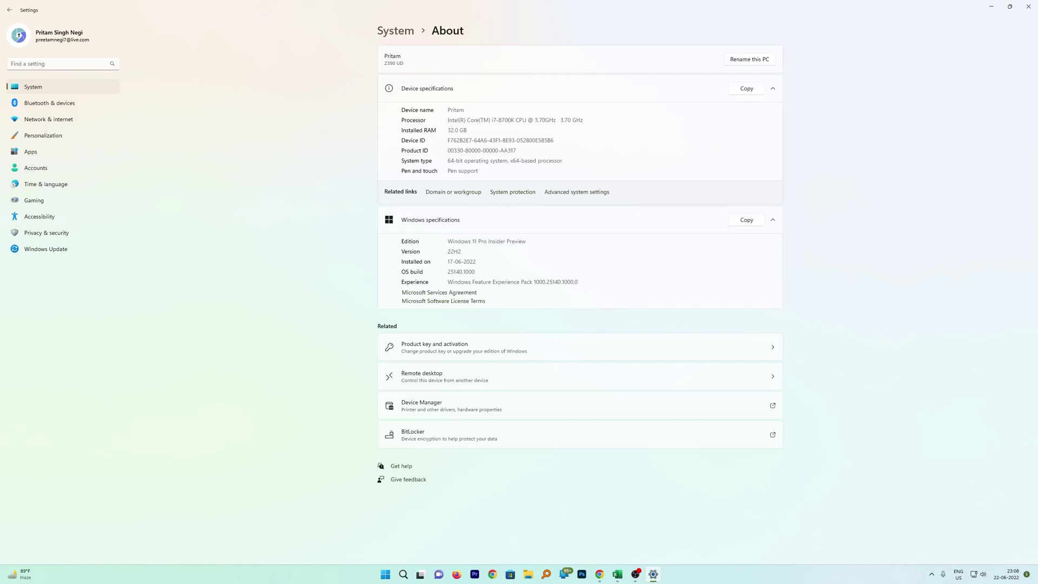
pyautogui.click(1029, 6)
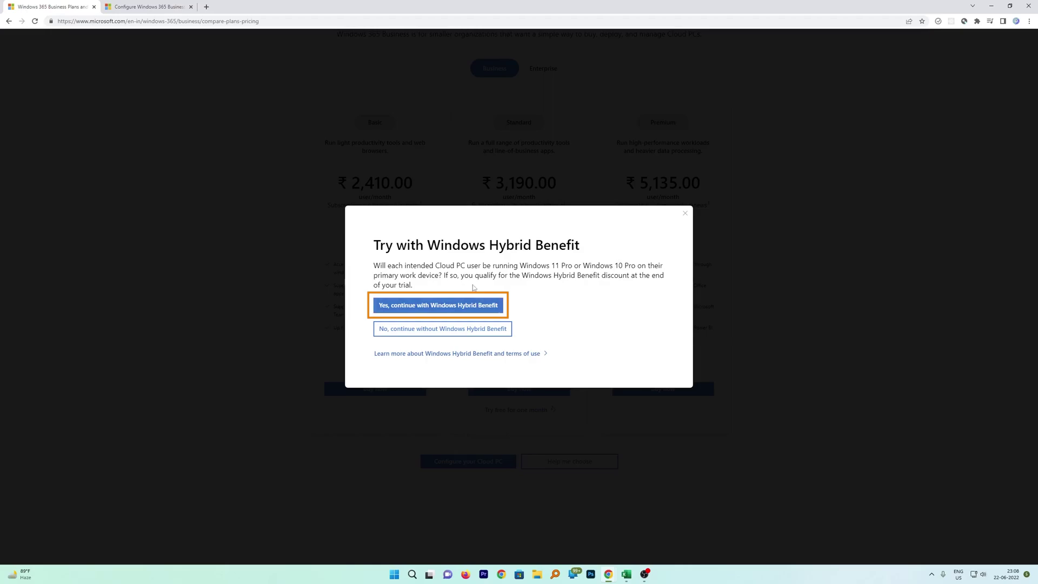
# - Continue with Windows Hybrid Benefit, then close the Configure Windows 365 Business tab
pyautogui.click(413, 310)
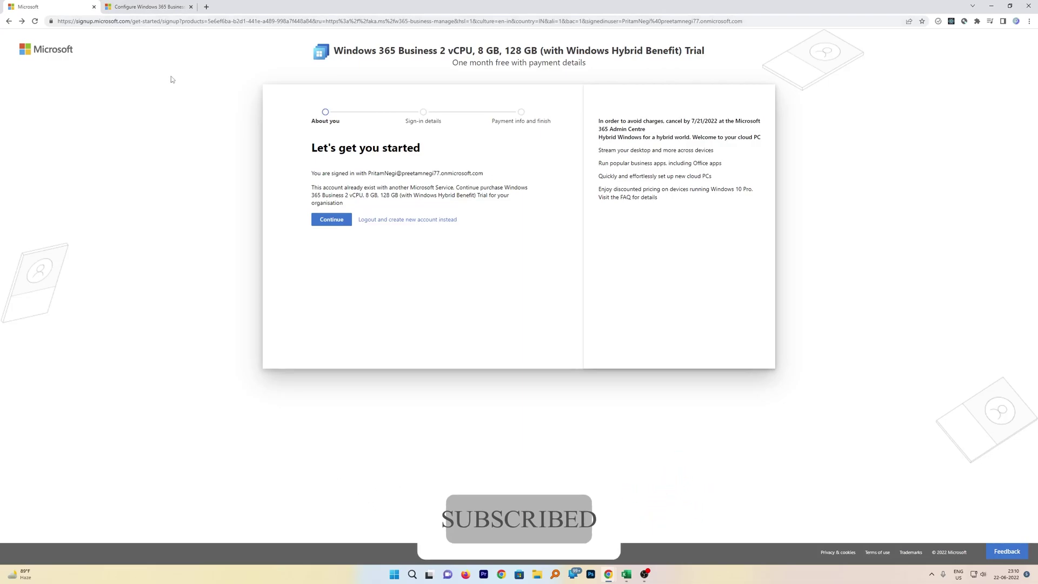
pyautogui.click(151, 7)
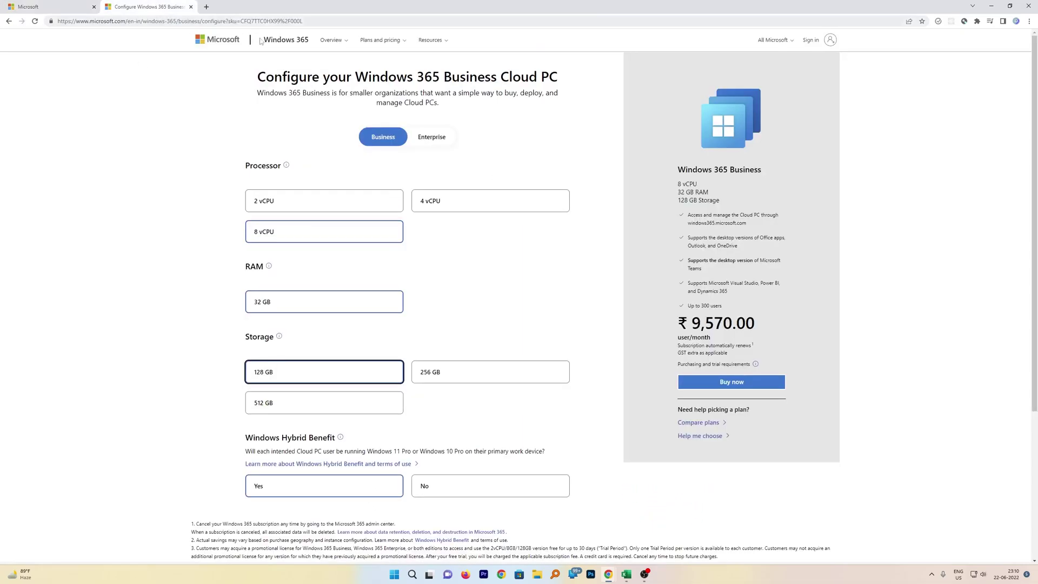
pyautogui.click(51, 7)
pyautogui.click(144, 7)
pyautogui.click(191, 7)
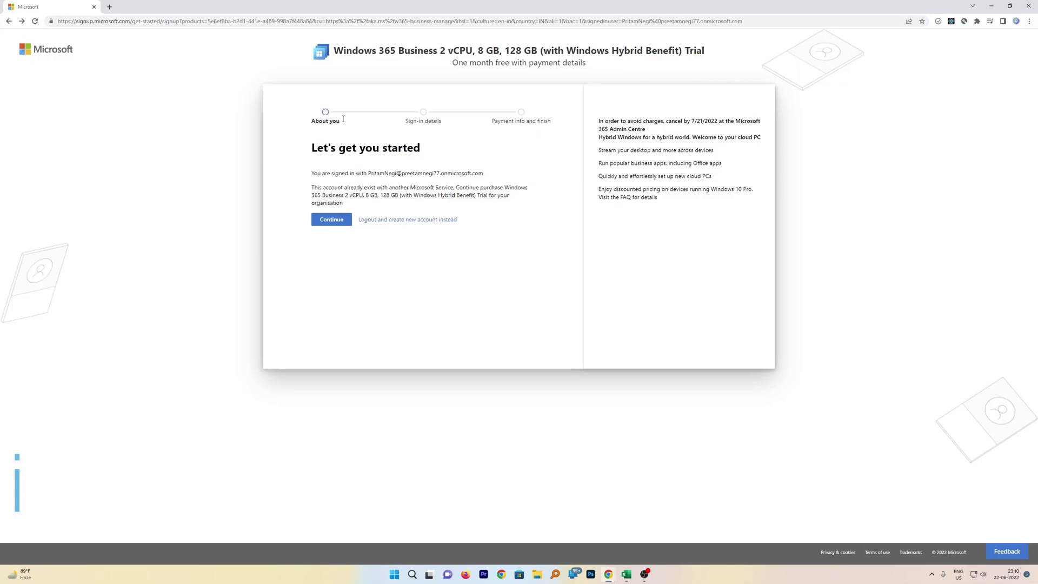
# - Google 'windows365 sign in' in a new tab and open the 'Welcome to your Windows 365 Cloud PC' result
pyautogui.click(109, 6)
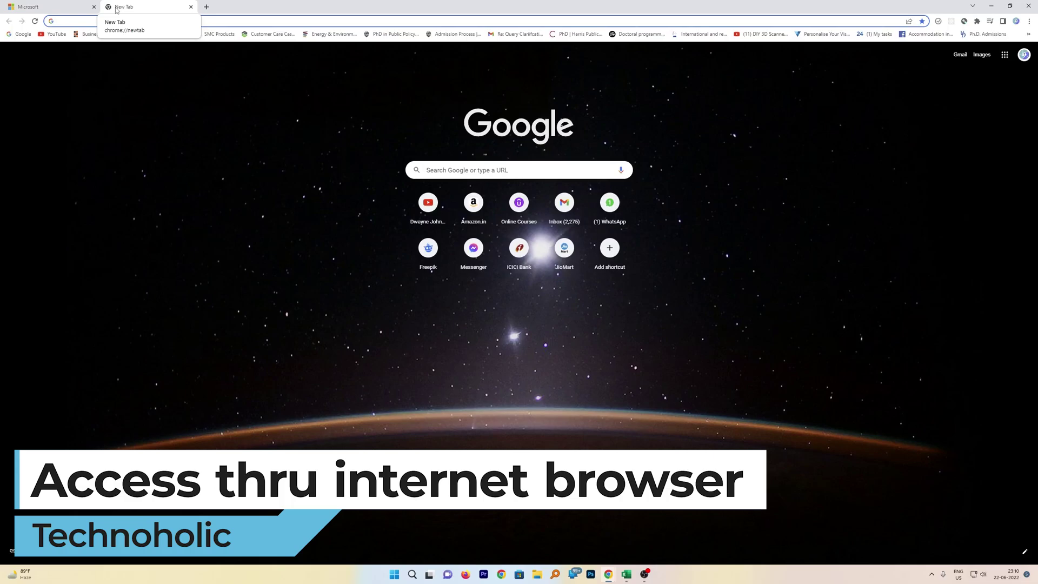
pyautogui.write('windows 365')
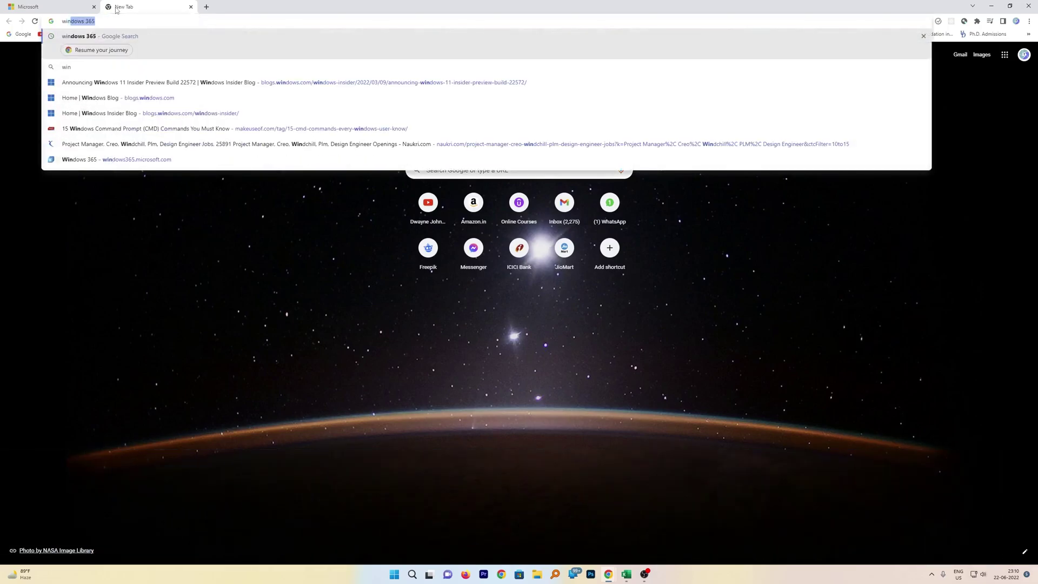
pyautogui.press('Right')
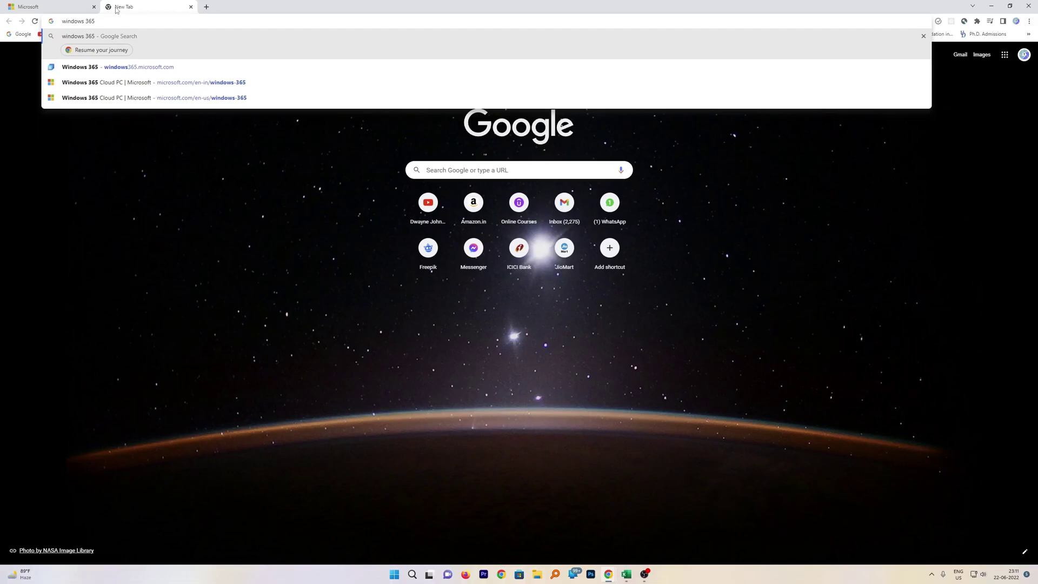
pyautogui.write('sin')
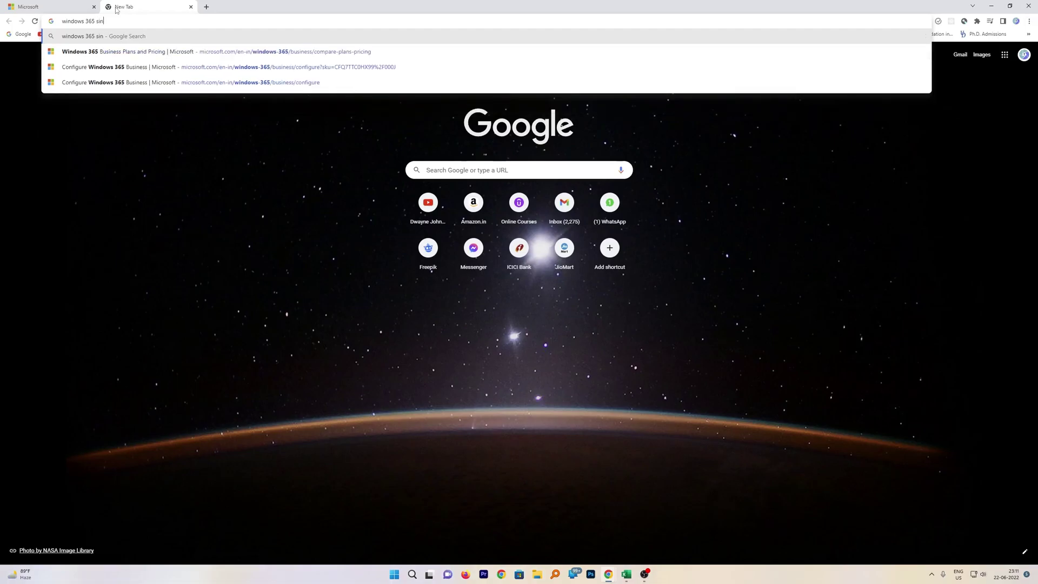
pyautogui.write('g in')
pyautogui.press('Return')
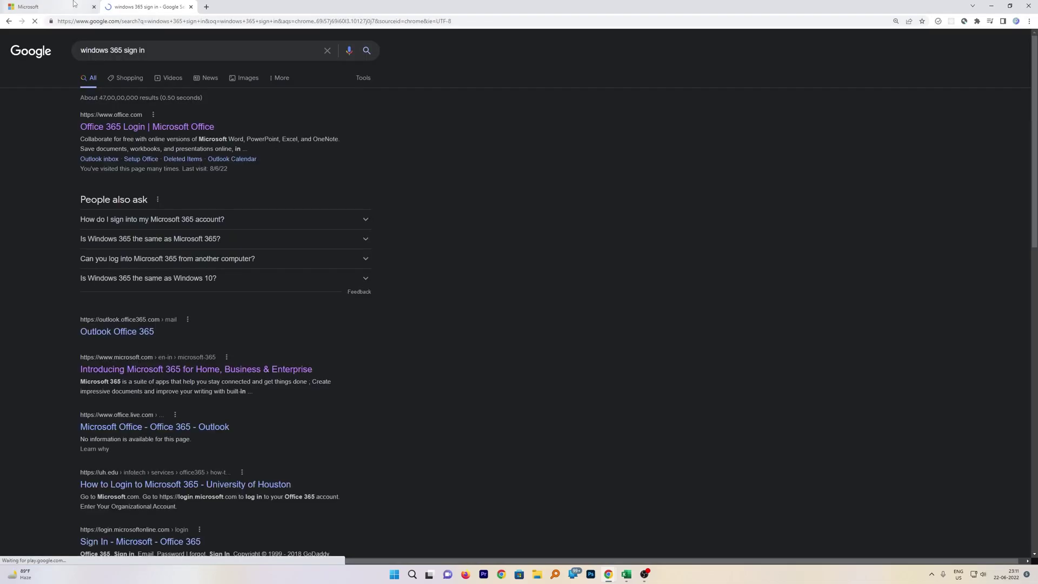
pyautogui.click(109, 50)
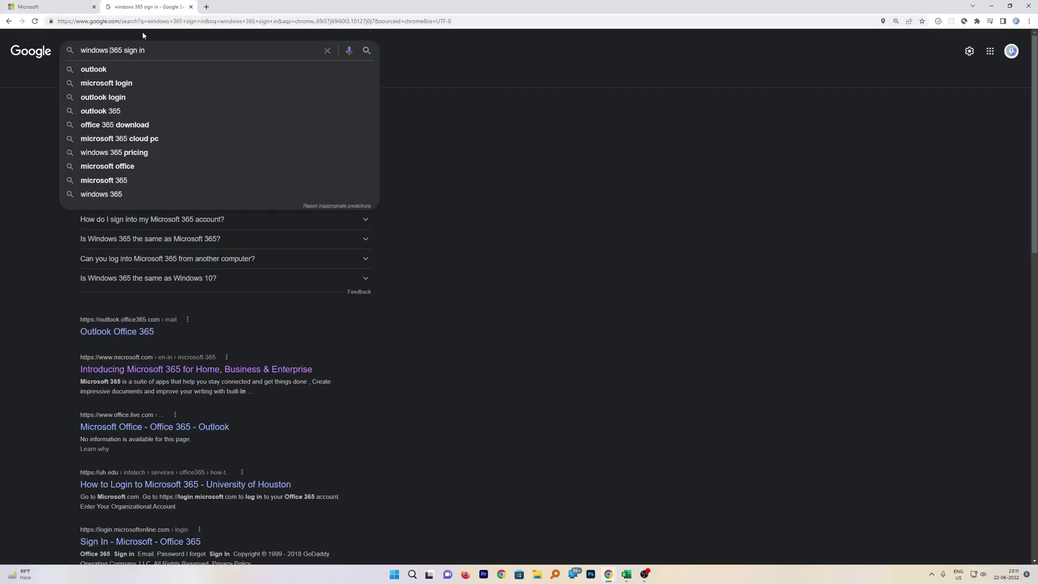
pyautogui.press('BackSpace')
pyautogui.press('Return')
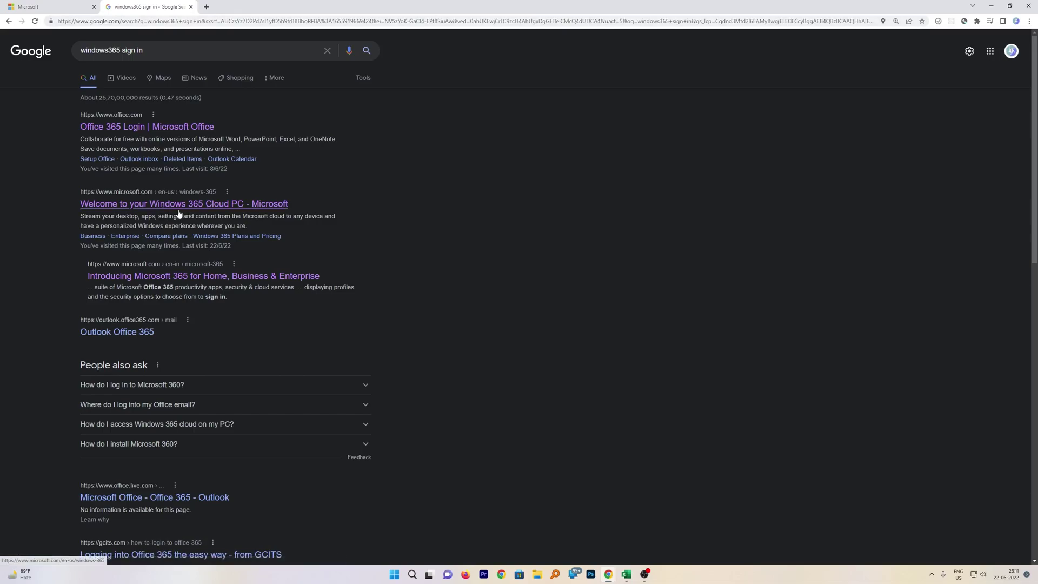
pyautogui.click(179, 204)
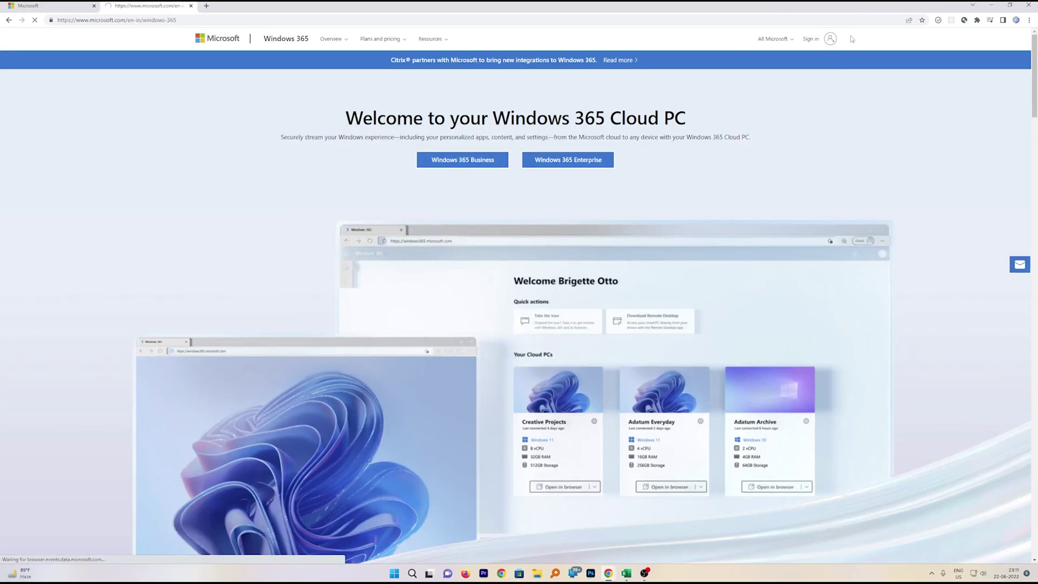
# - Sign in to the Windows 365 portal and launch the Windows 11 Cloud PC in the browser
pyautogui.click(810, 40)
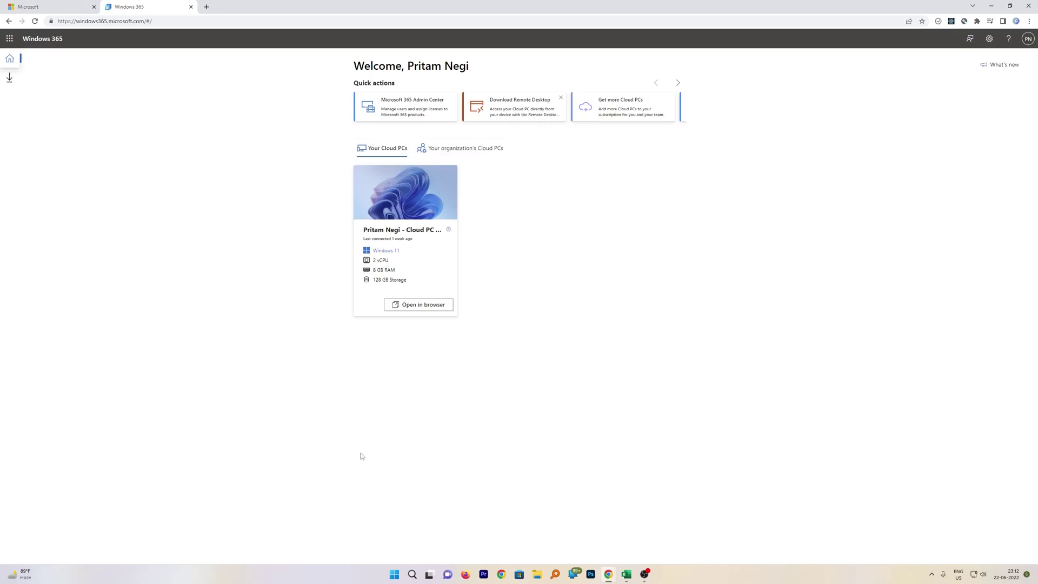
pyautogui.click(402, 572)
pyautogui.click(404, 572)
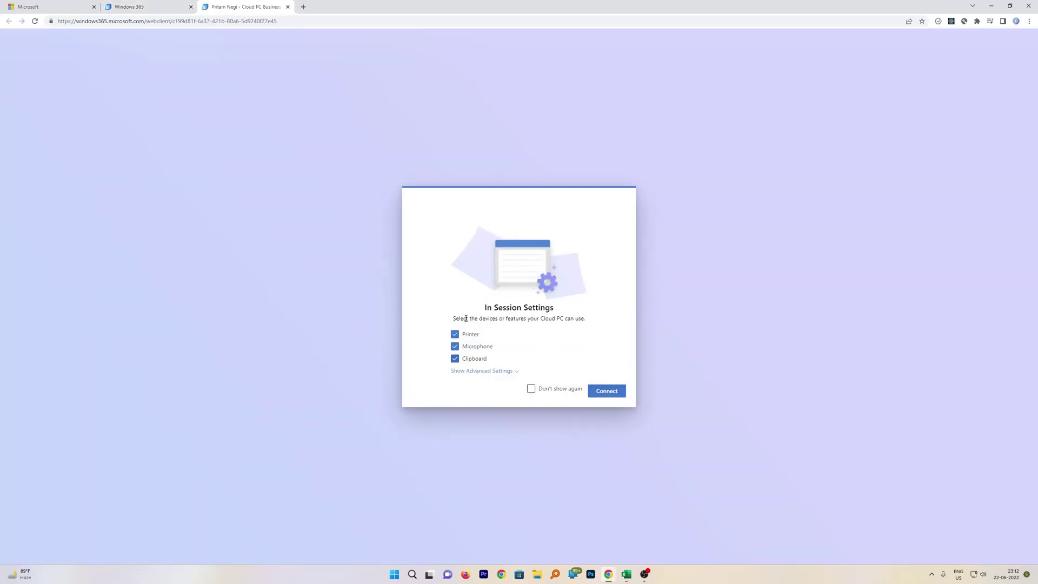
# - Connect to the Cloud PC and sign in with the account password
pyautogui.click(594, 393)
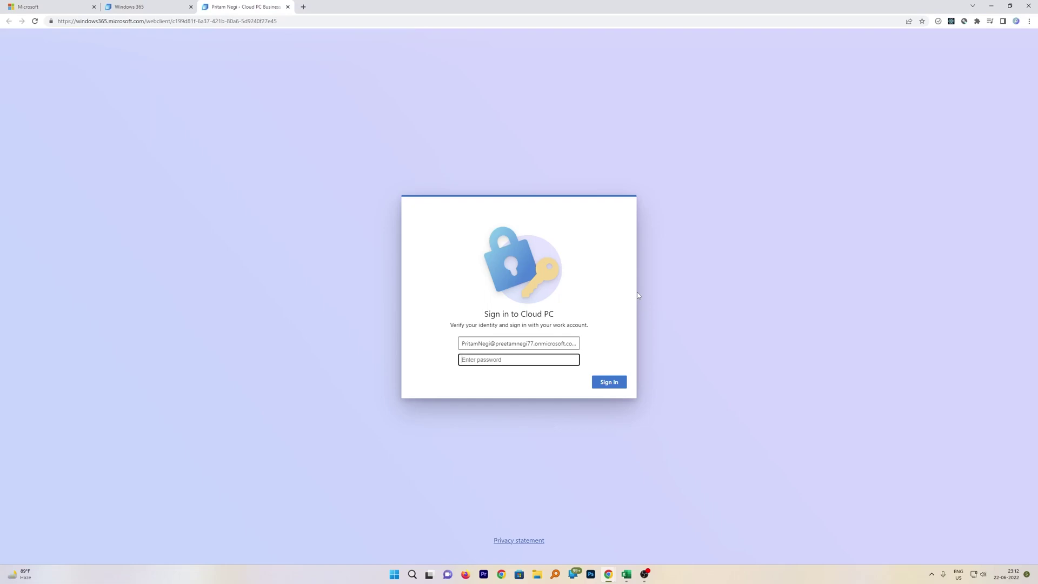
pyautogui.write('*')
pyautogui.press('Return')
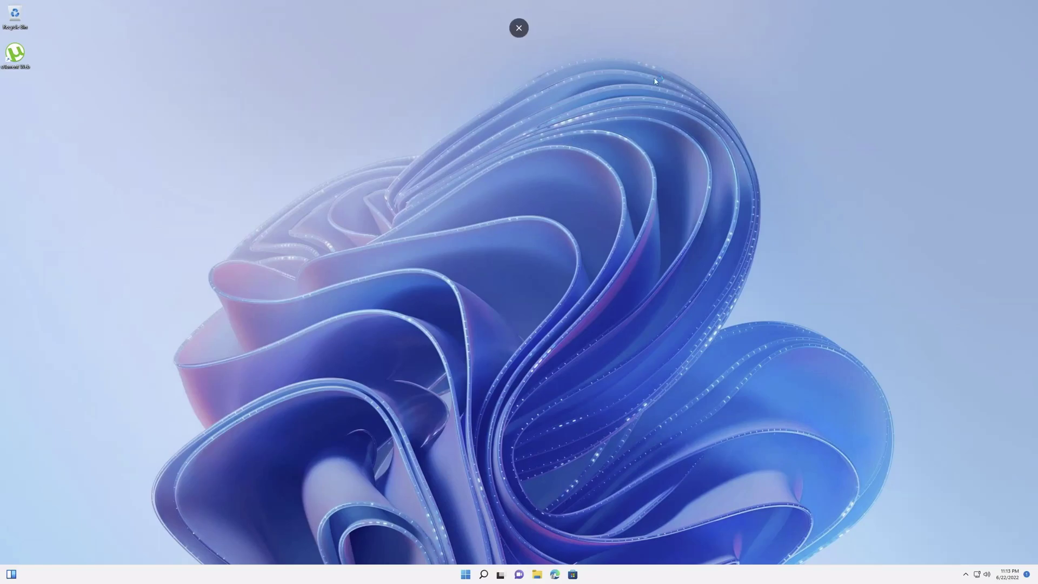
# - In Settings > System > About, highlight the Processor and 7.99 GB Installed RAM values, then close Settings
pyautogui.press('super')
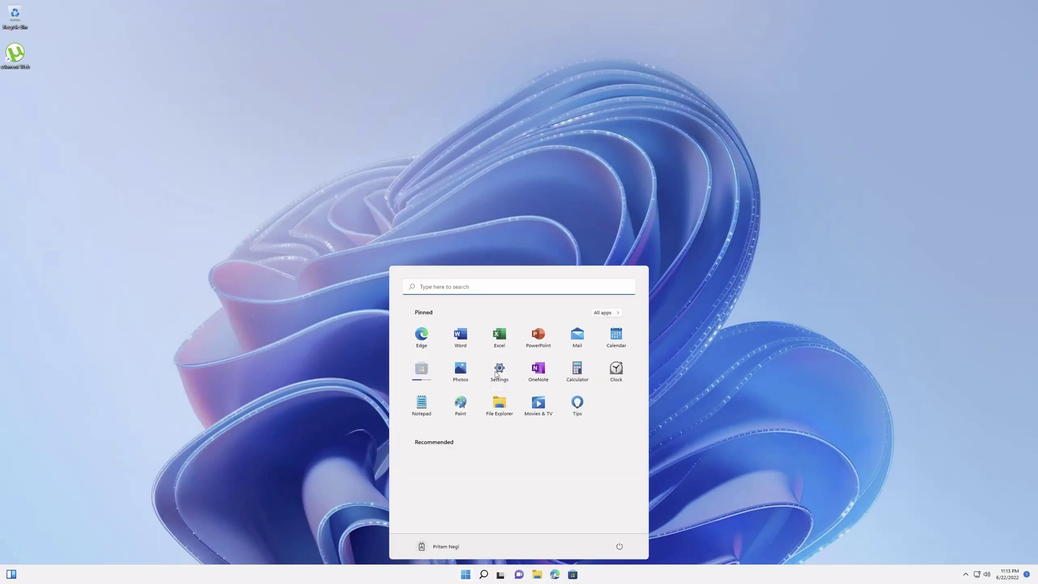
pyautogui.click(498, 372)
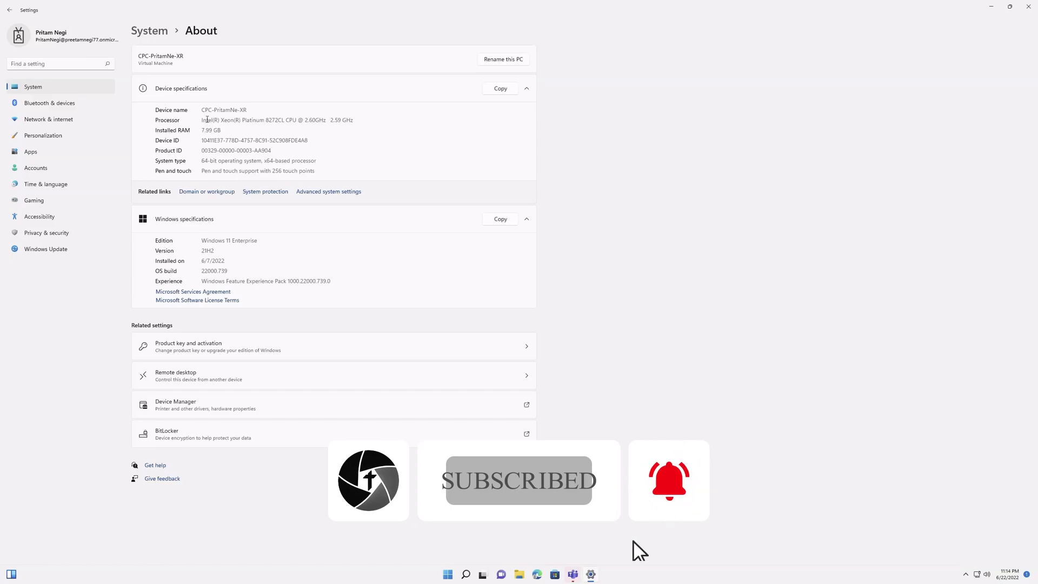
pyautogui.moveTo(207, 119); pyautogui.dragTo(297, 120)
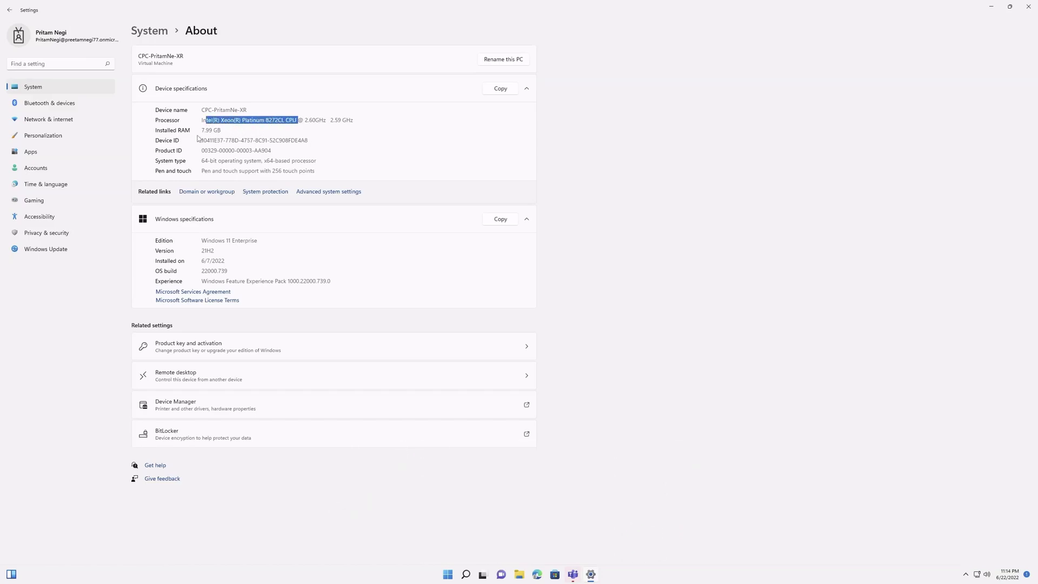
pyautogui.moveTo(204, 130); pyautogui.dragTo(218, 131)
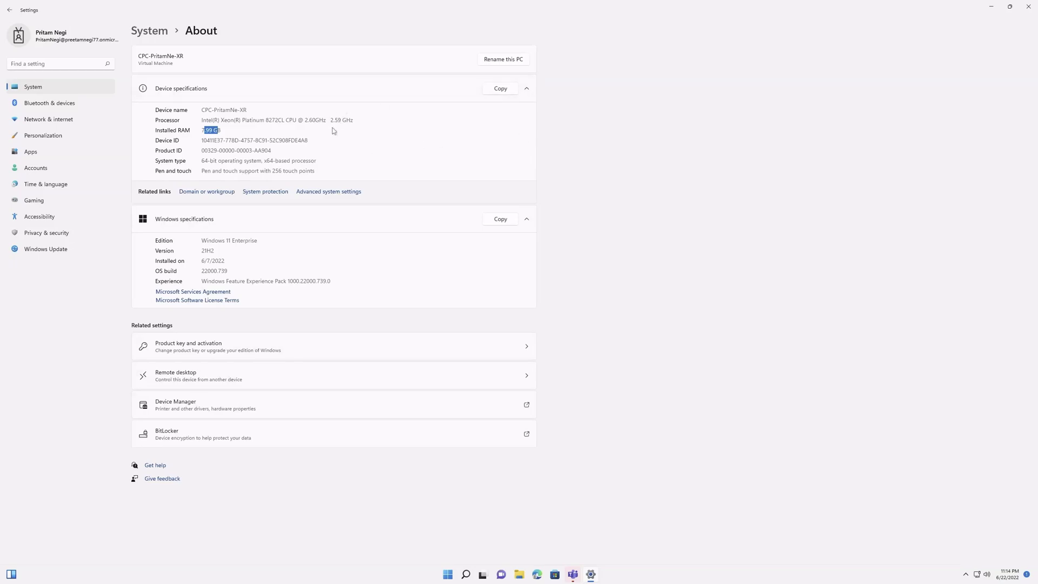
pyautogui.moveTo(518, 11)
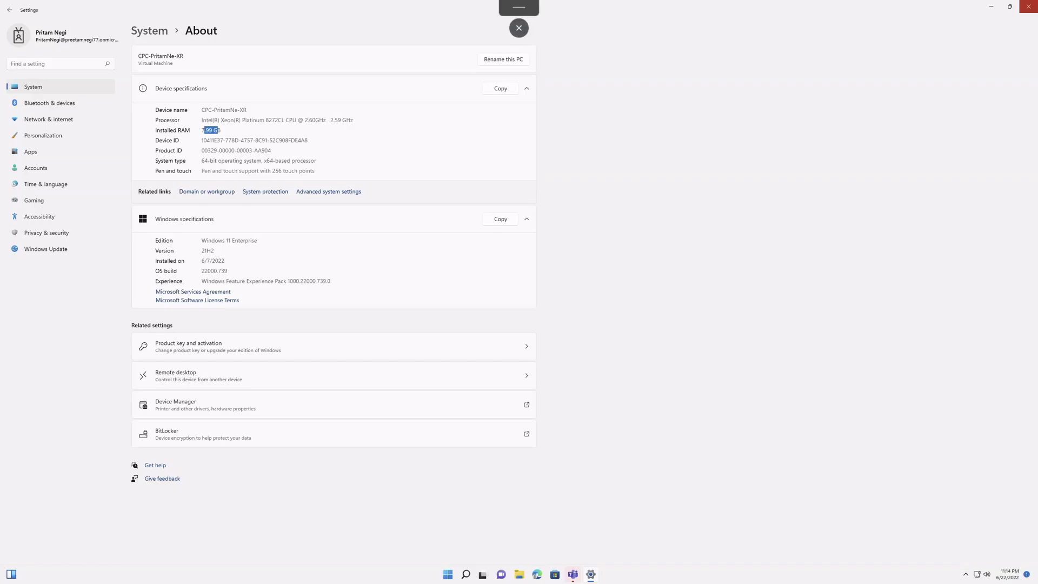
pyautogui.click(1027, 4)
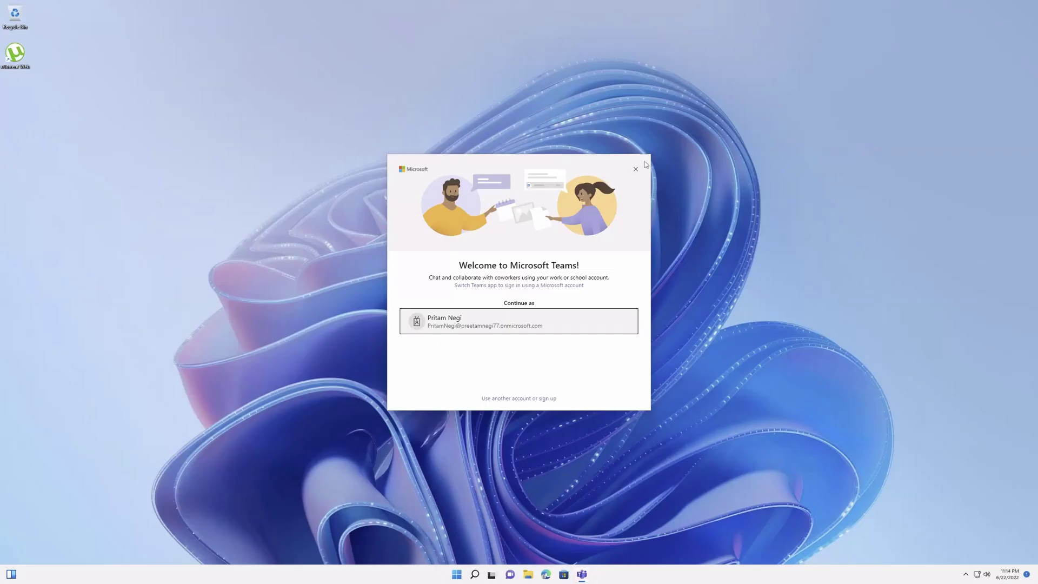
# - Dismiss the Teams welcome and Edge profile window, then launch Microsoft Edge from Start
pyautogui.click(636, 169)
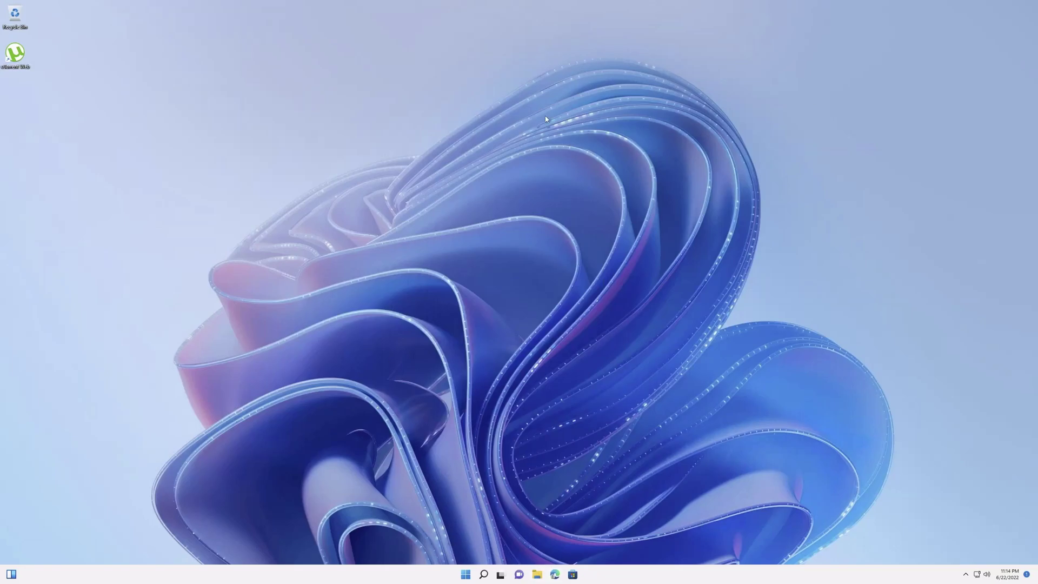
pyautogui.click(652, 157)
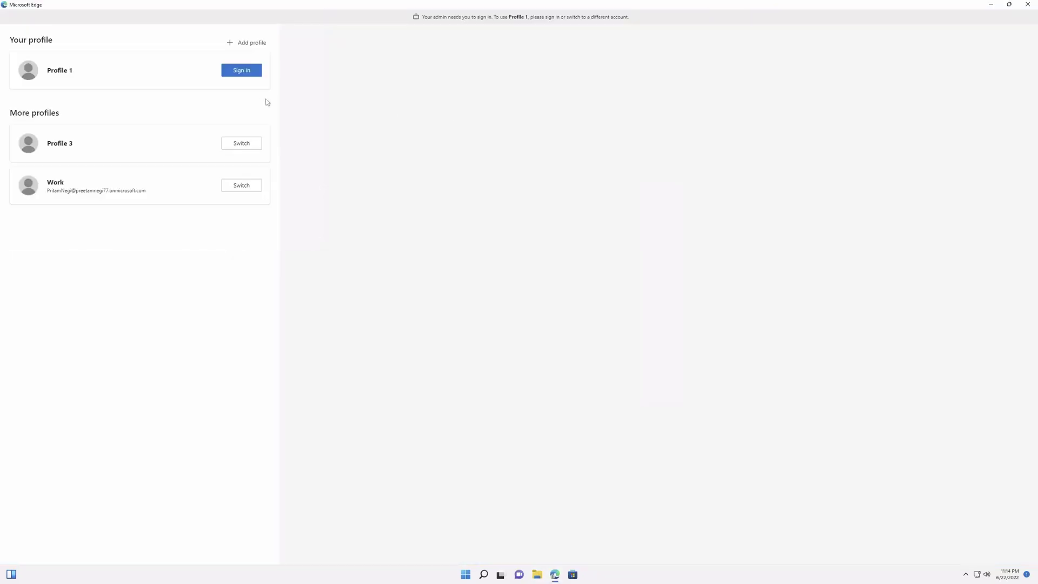
pyautogui.click(1027, 5)
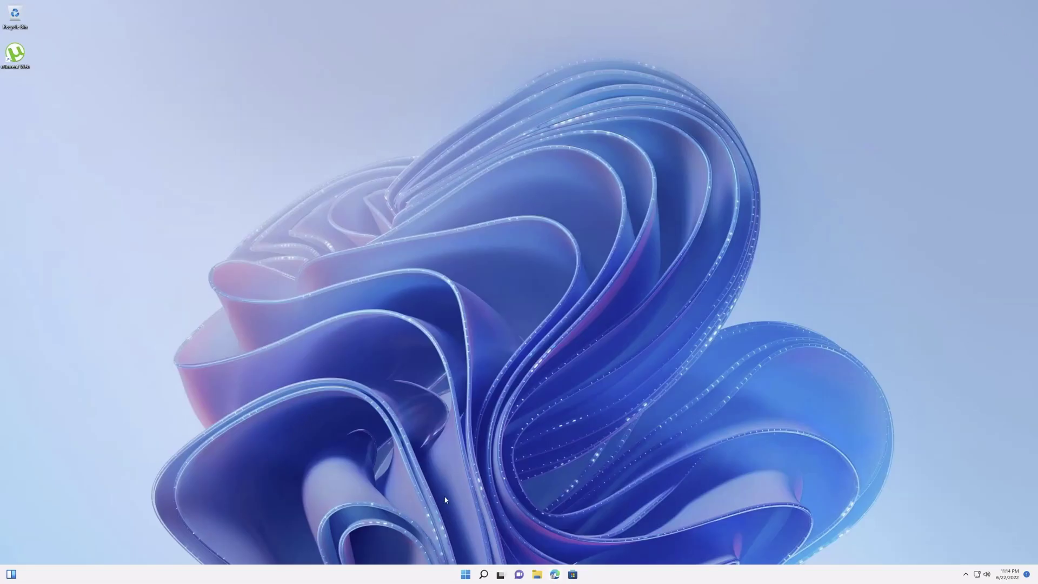
pyautogui.click(464, 574)
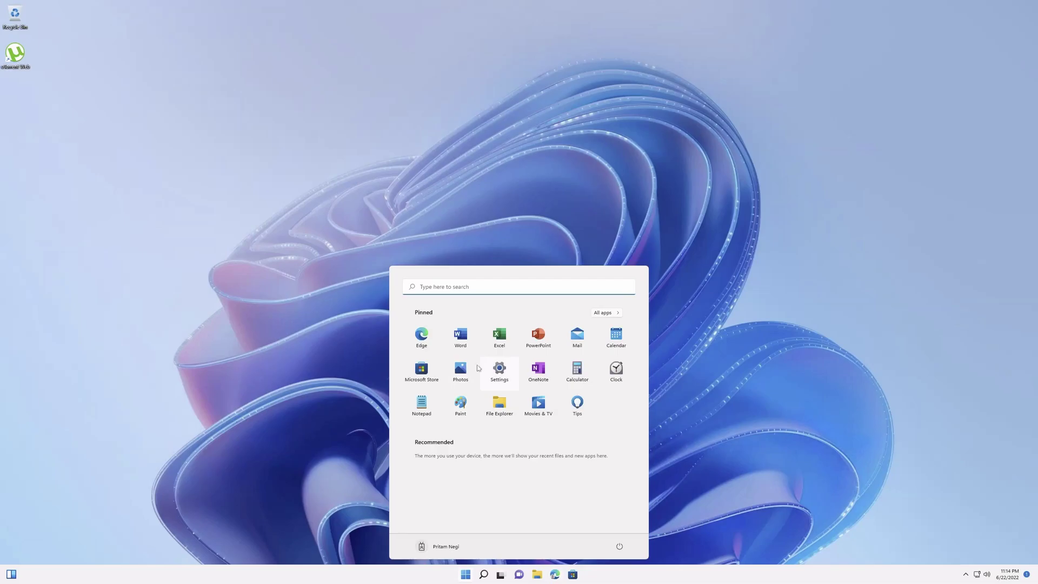
pyautogui.click(427, 336)
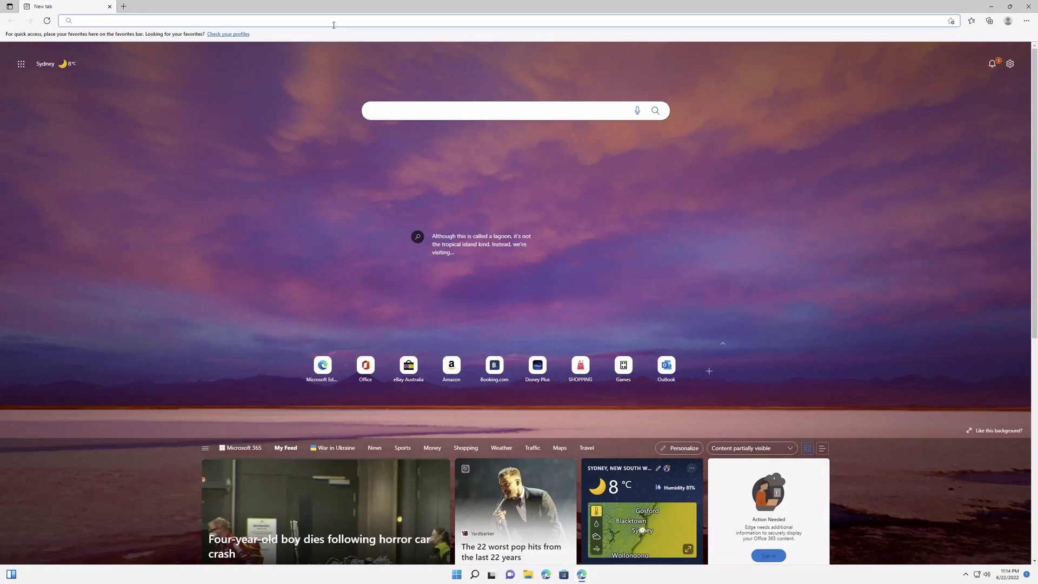
# - Search 'speedtest ookla' in the Cloud PC's Edge and run the Ookla speed test
pyautogui.write('spe')
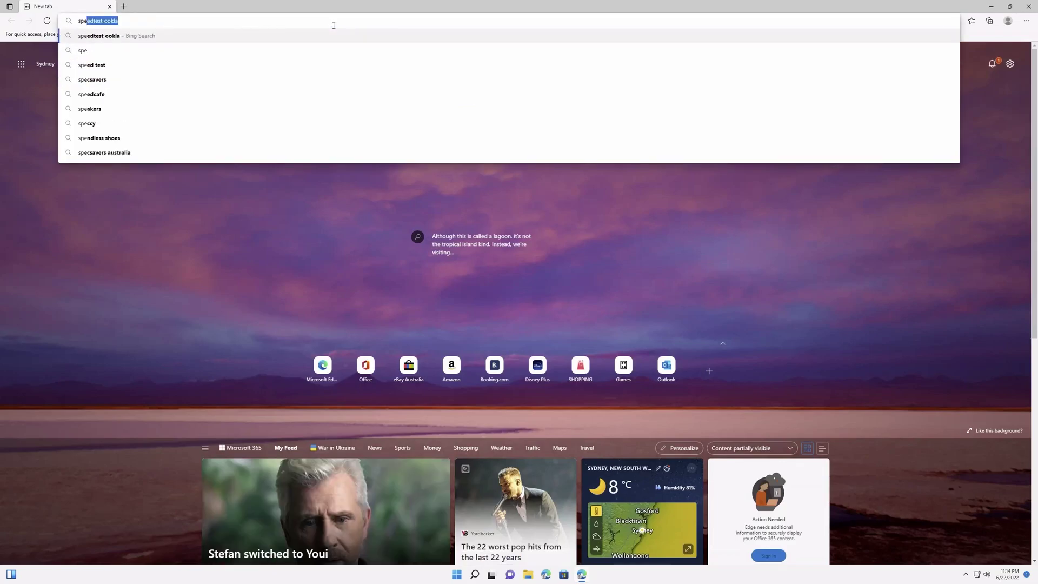
pyautogui.press('Return')
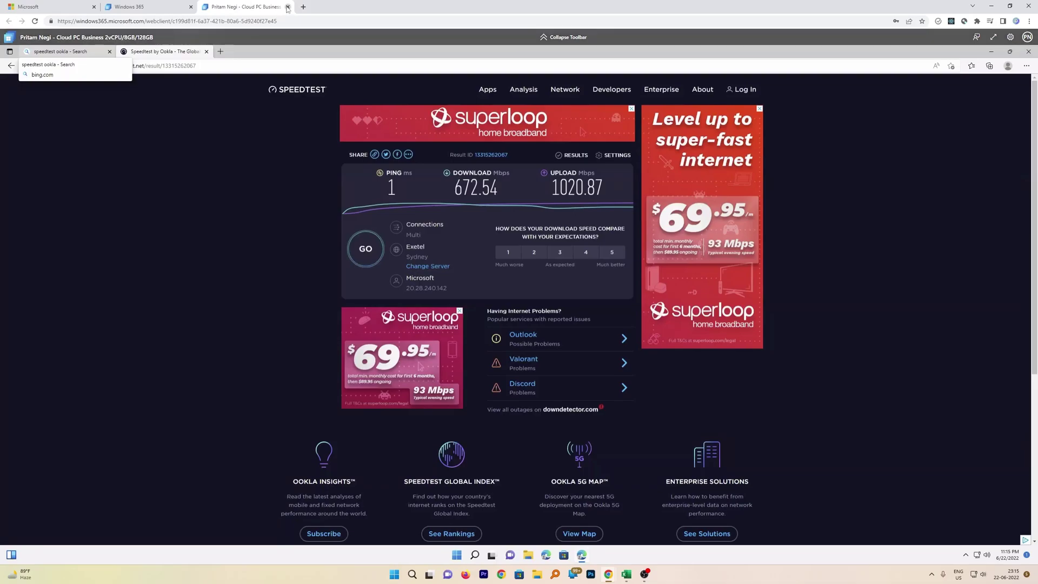
# - Close and leave the Cloud PC browser session, then launch Remote Desktop from All apps
pyautogui.click(288, 6)
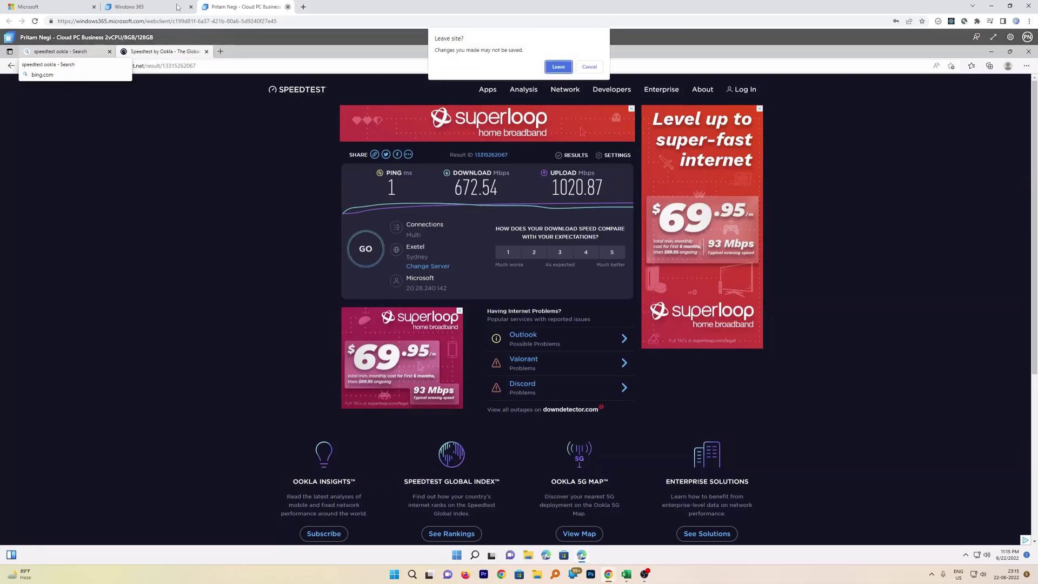
pyautogui.click(560, 67)
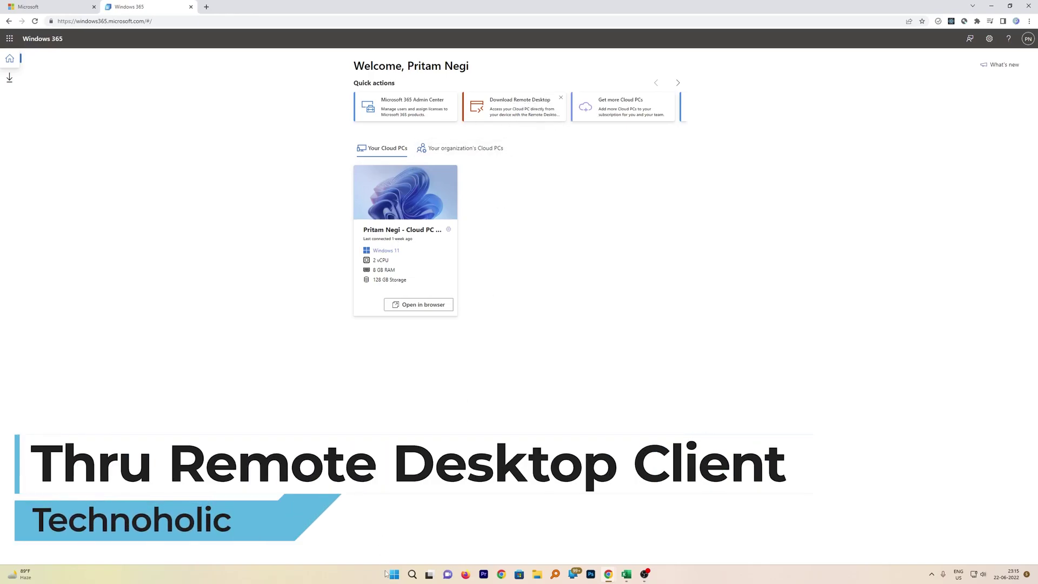
pyautogui.click(390, 576)
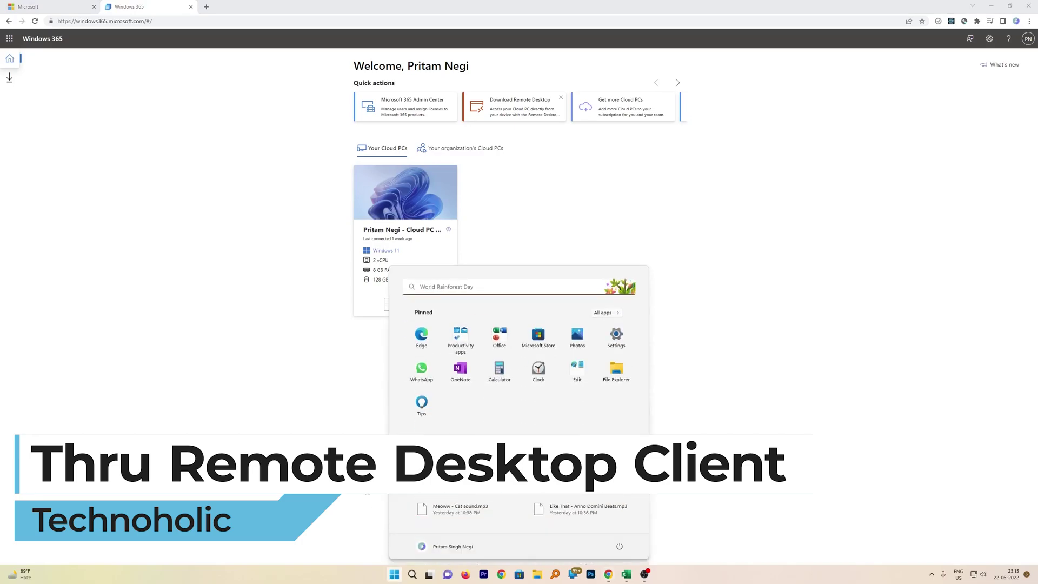
pyautogui.click(465, 291)
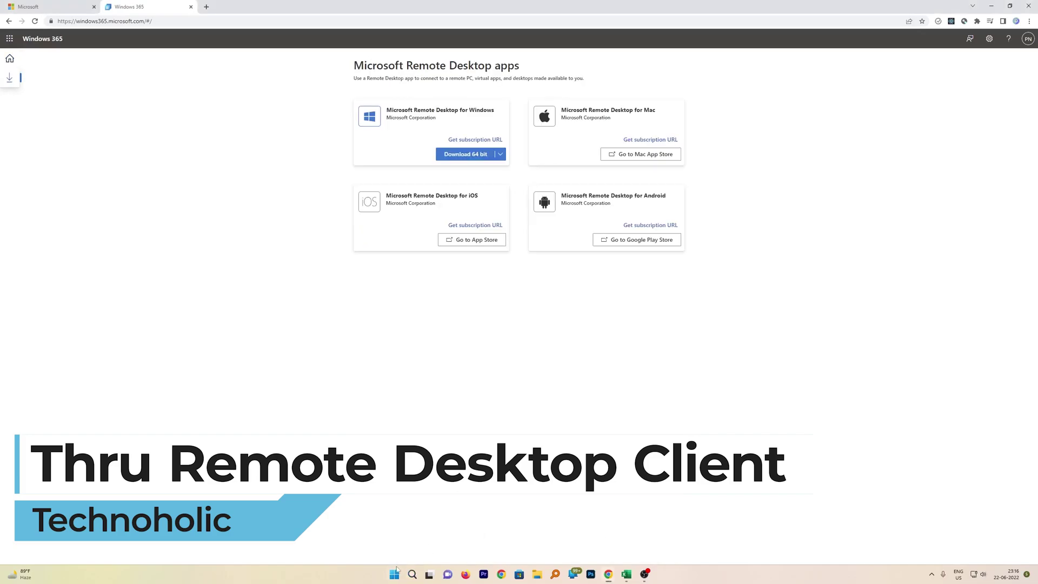
pyautogui.click(394, 574)
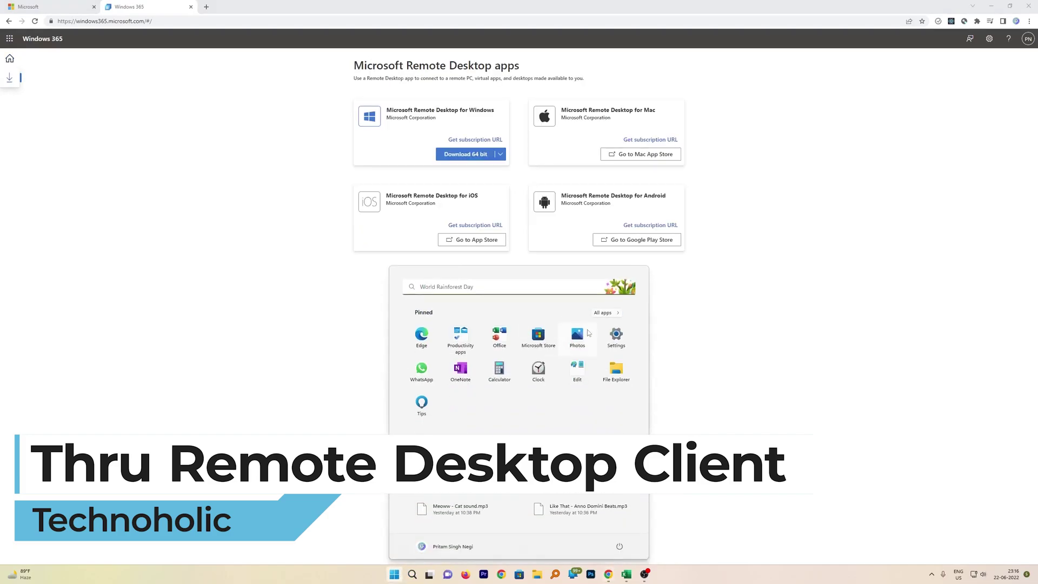
pyautogui.click(605, 313)
pyautogui.click(480, 369)
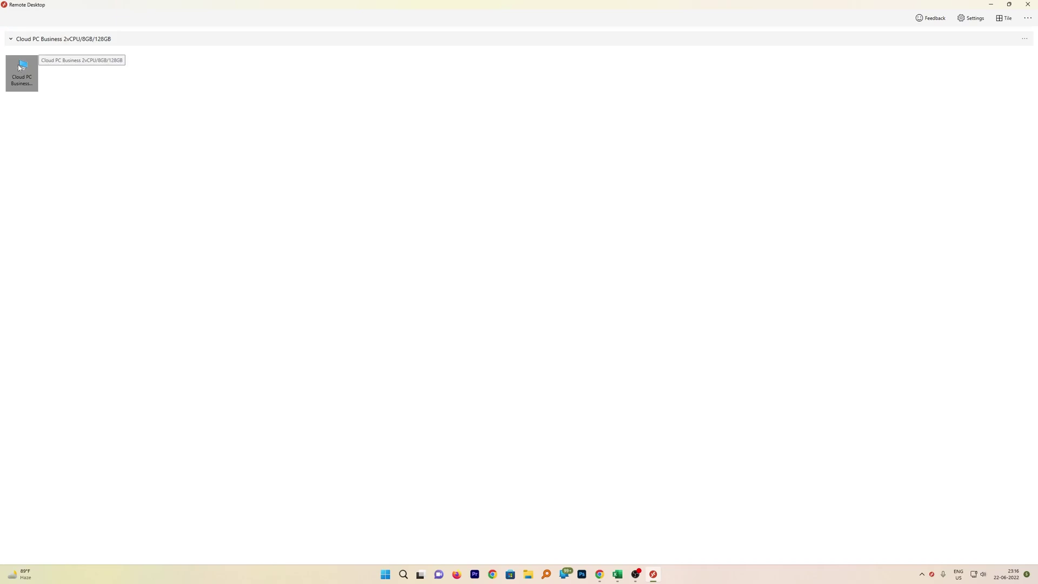
# - Connect to the Cloud PC Business 2vCPU/8GB/128GB tile in Remote Desktop
pyautogui.doubleClick(36, 70)
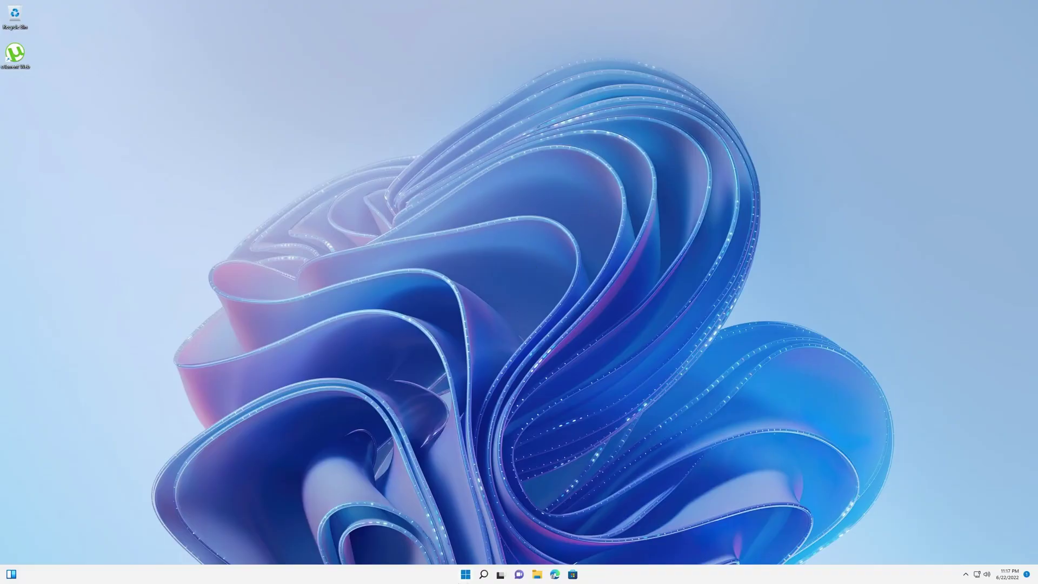
# - Launch Microsoft Store from the Cloud PC's pinned Start menu apps
pyautogui.press('super')
pyautogui.click(420, 367)
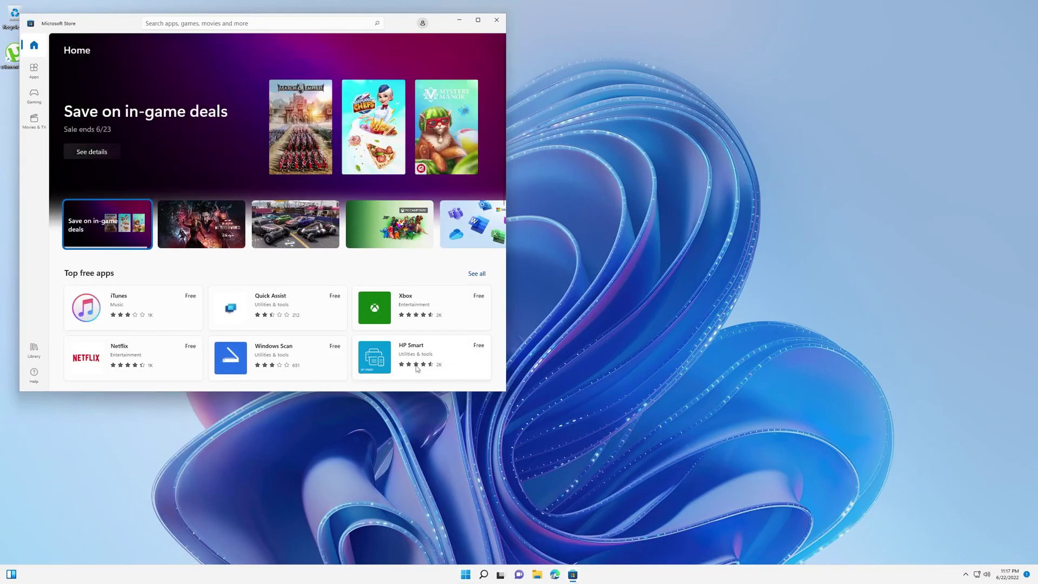